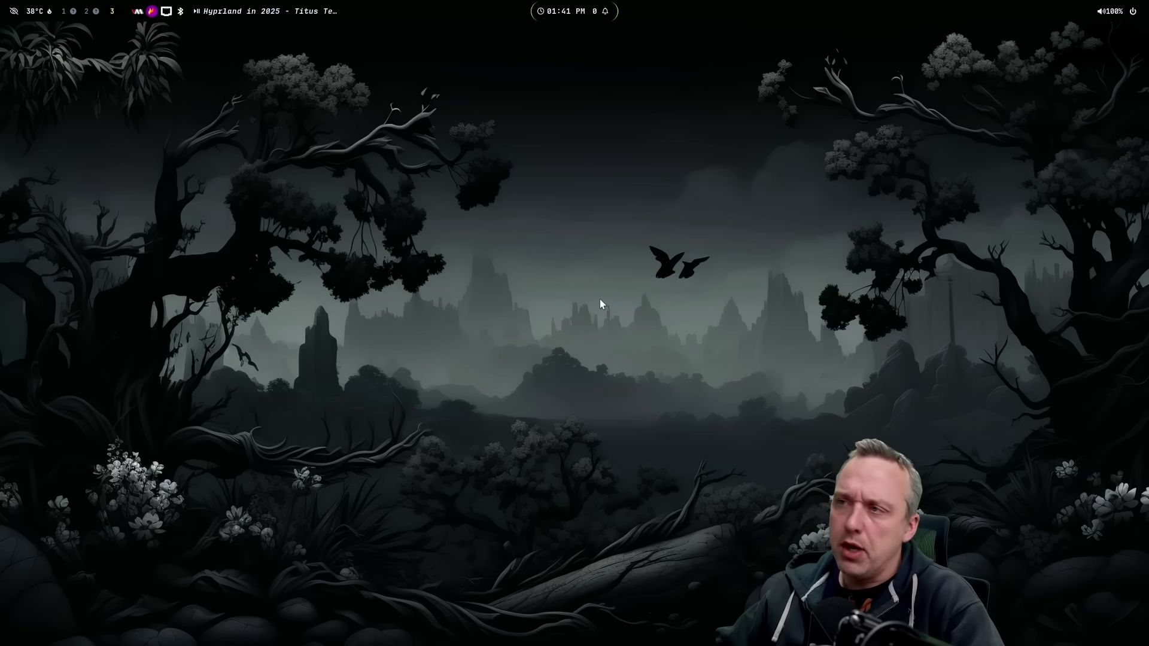
- Set japan-street-Dark as the desktop wallpaper from the wallpaper picker
key("super+w")
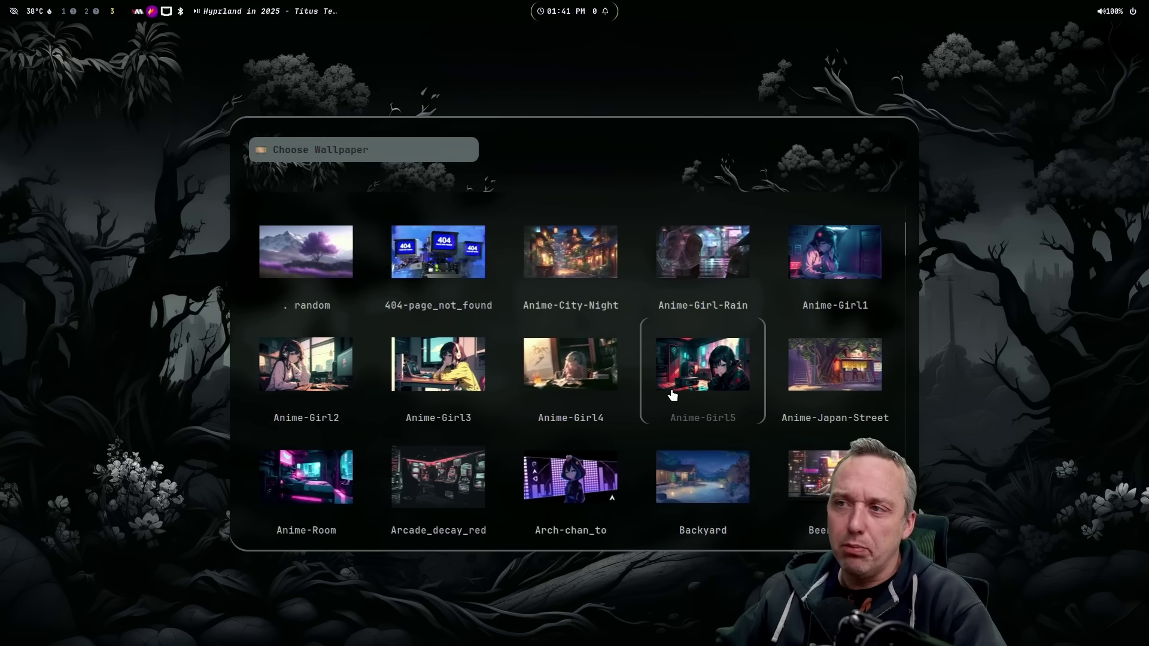
scroll(658, 371, "down", 3)
scroll(649, 350, "down", 3)
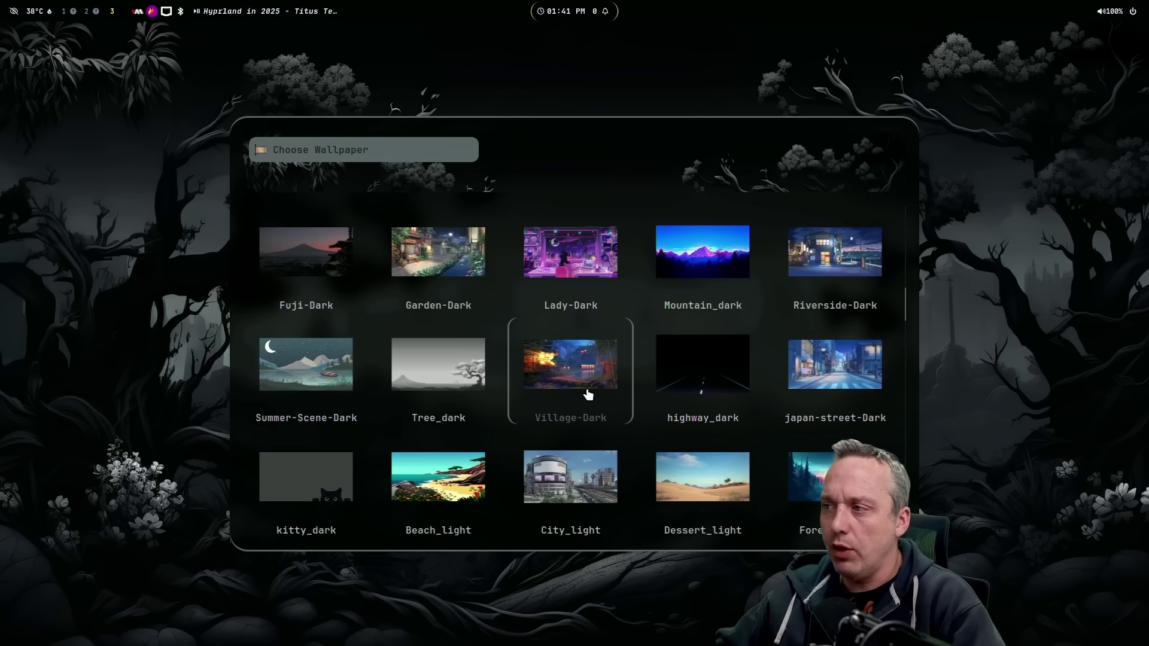
left_click(851, 371)
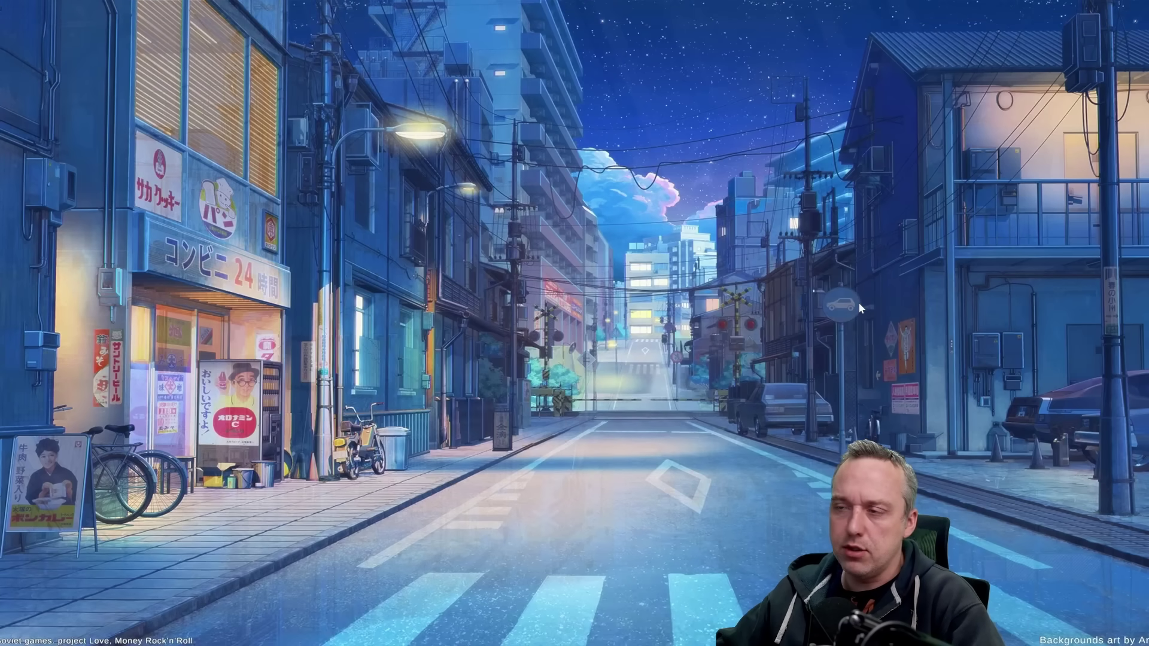
- Switch the wallpaper to Fuji_light, the Mount Fuji and pagoda image
key("super+w")
scroll(670, 411, "down", 3)
scroll(671, 411, "down", 5)
scroll(583, 371, "down", 5)
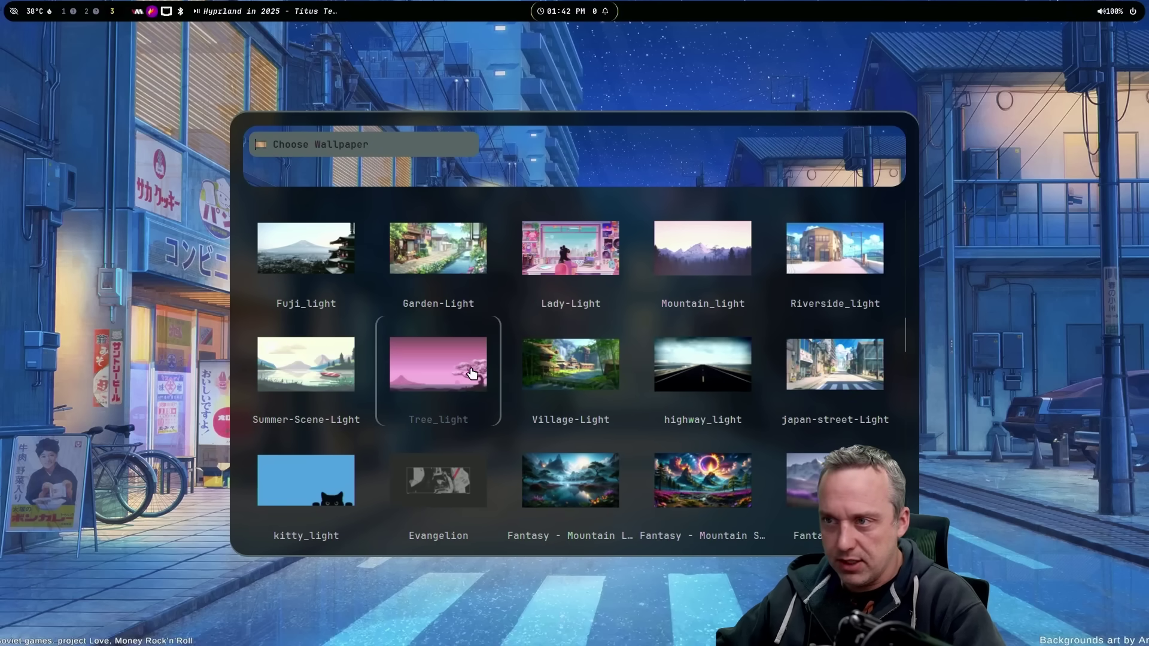
left_click(287, 276)
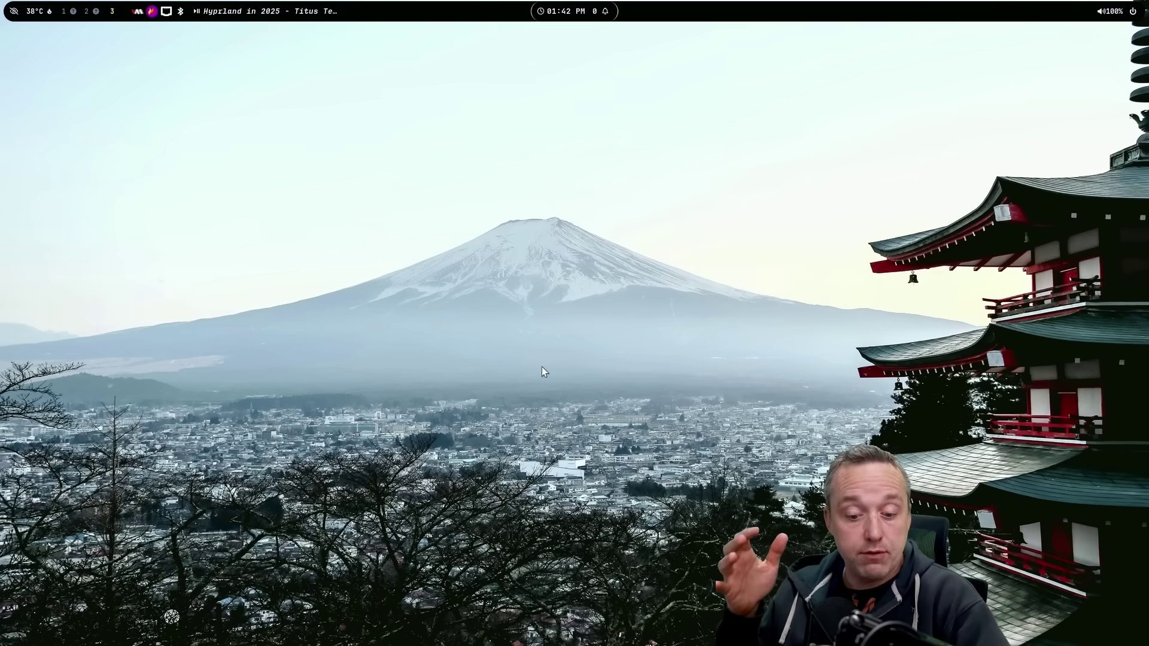
- Choose a Waybar style, then apply the [BOT] Camellia bottom layout
key("super+ctrl+b")
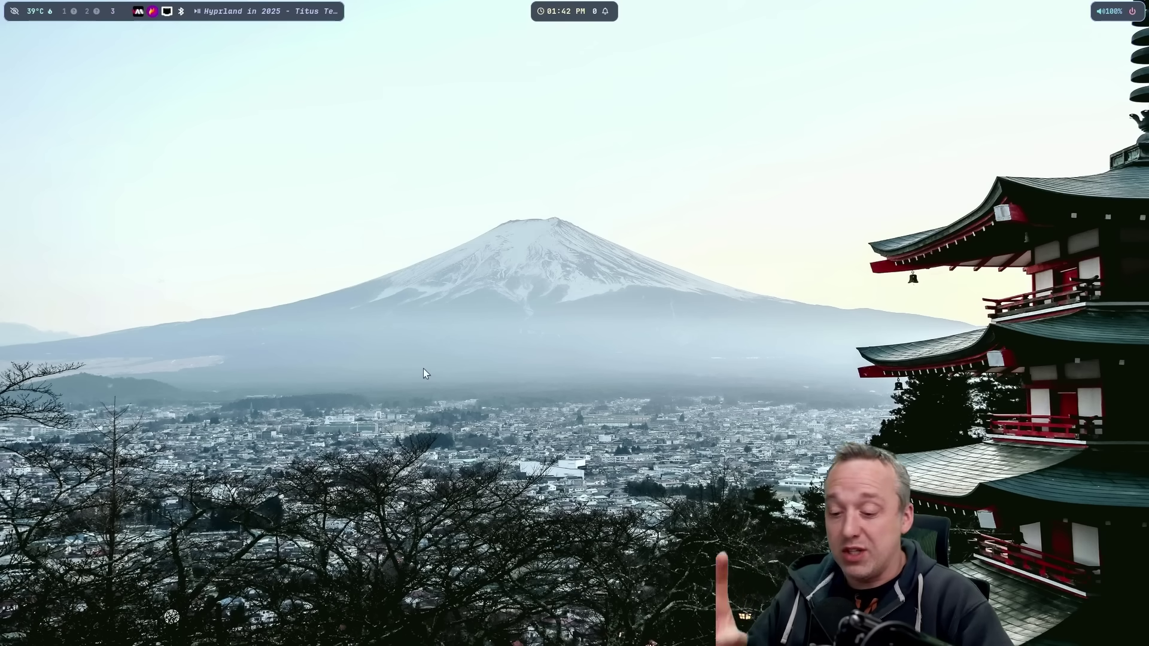
key("super+alt+b")
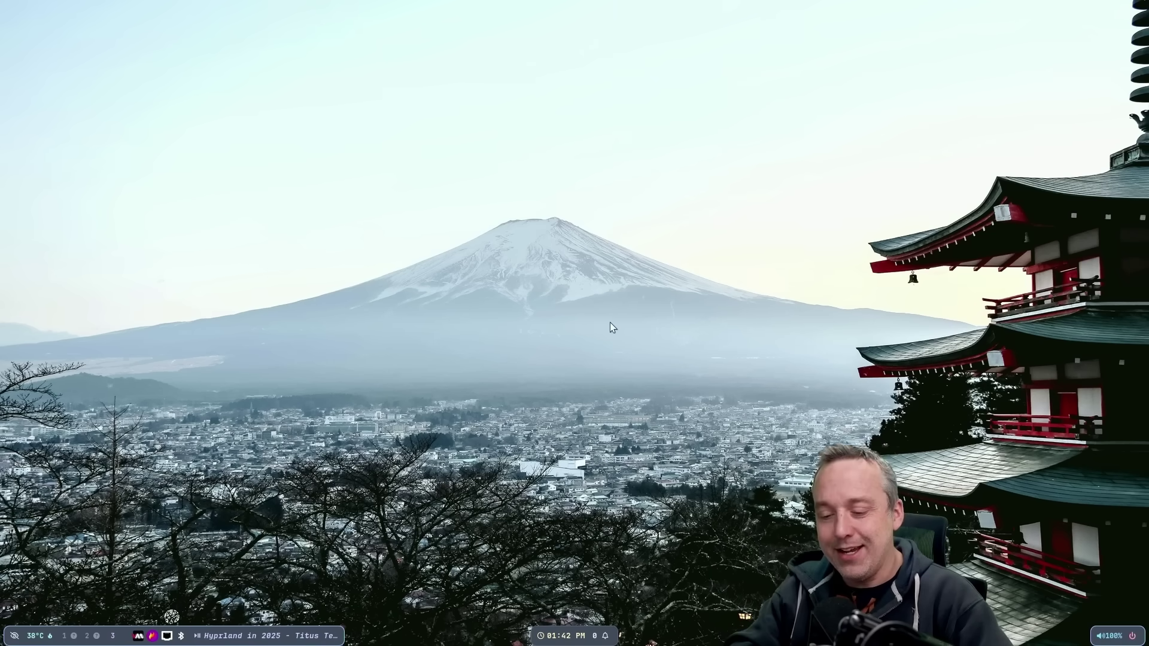
- Try a full top Waybar layout from the layouts menu
key("super+alt+b")
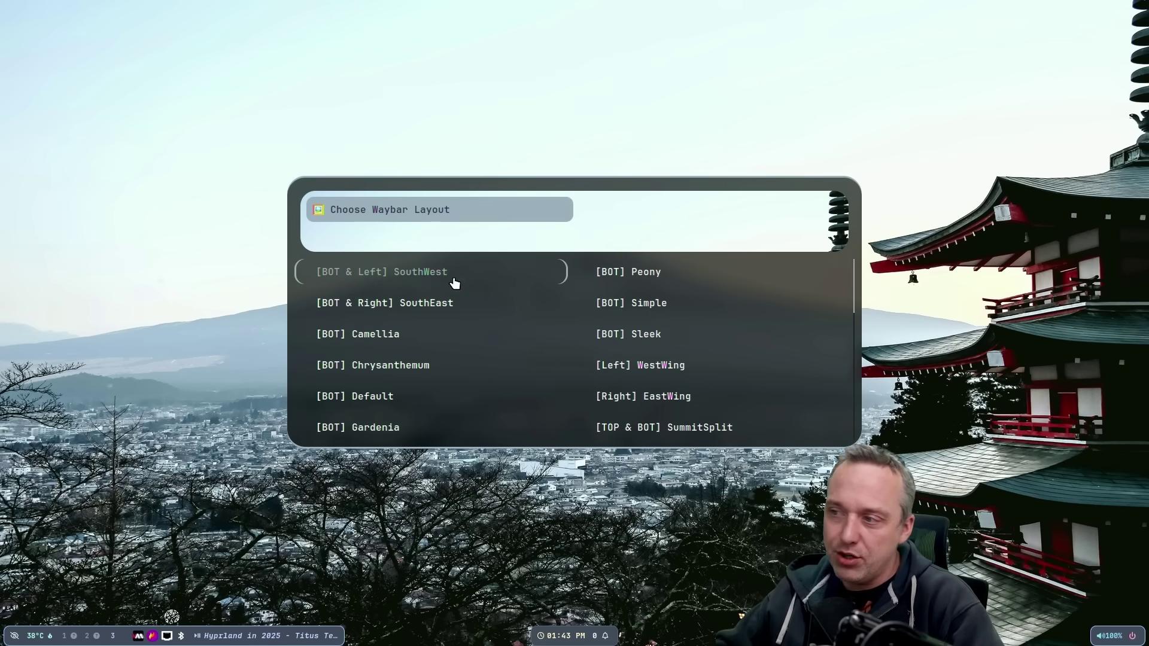
scroll(653, 394, "down", 4)
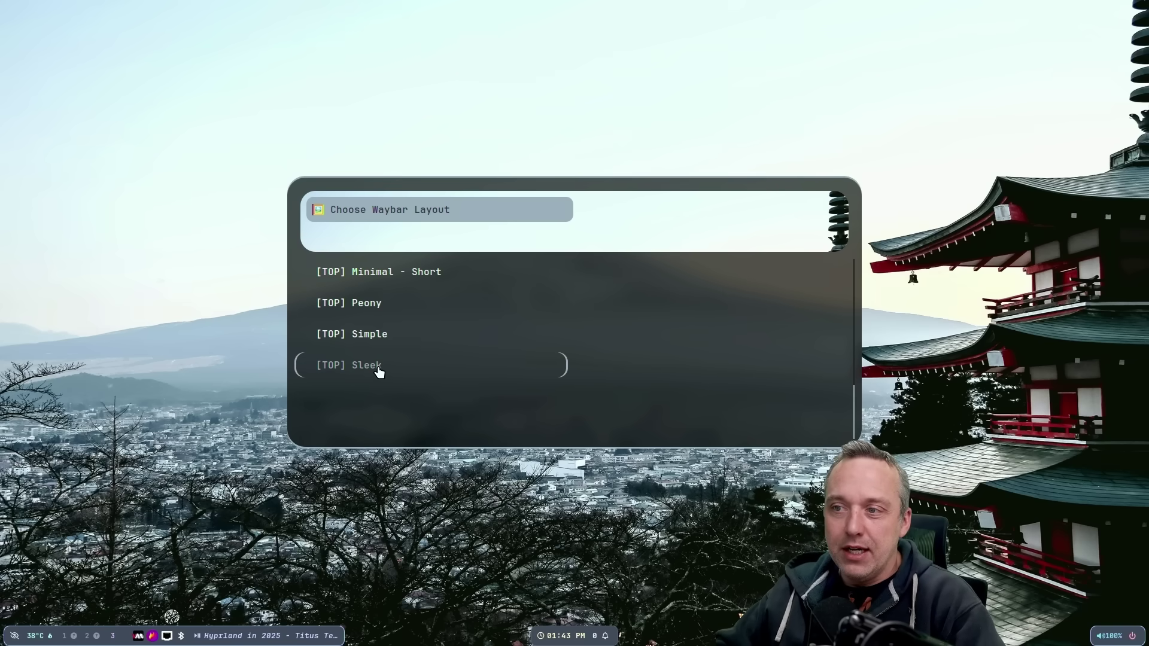
scroll(419, 377, "up", 2)
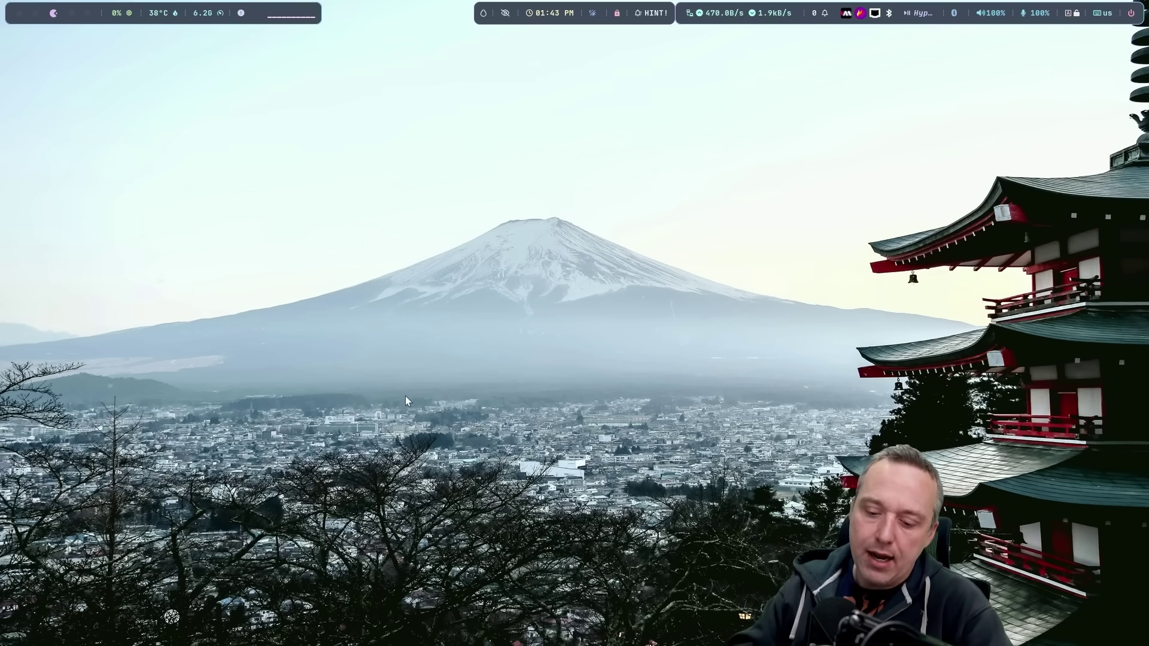
- Apply the [TOP] Sleek Waybar layout and bring up the Hyprland configs list
key("super+alt+b")
key("Up")
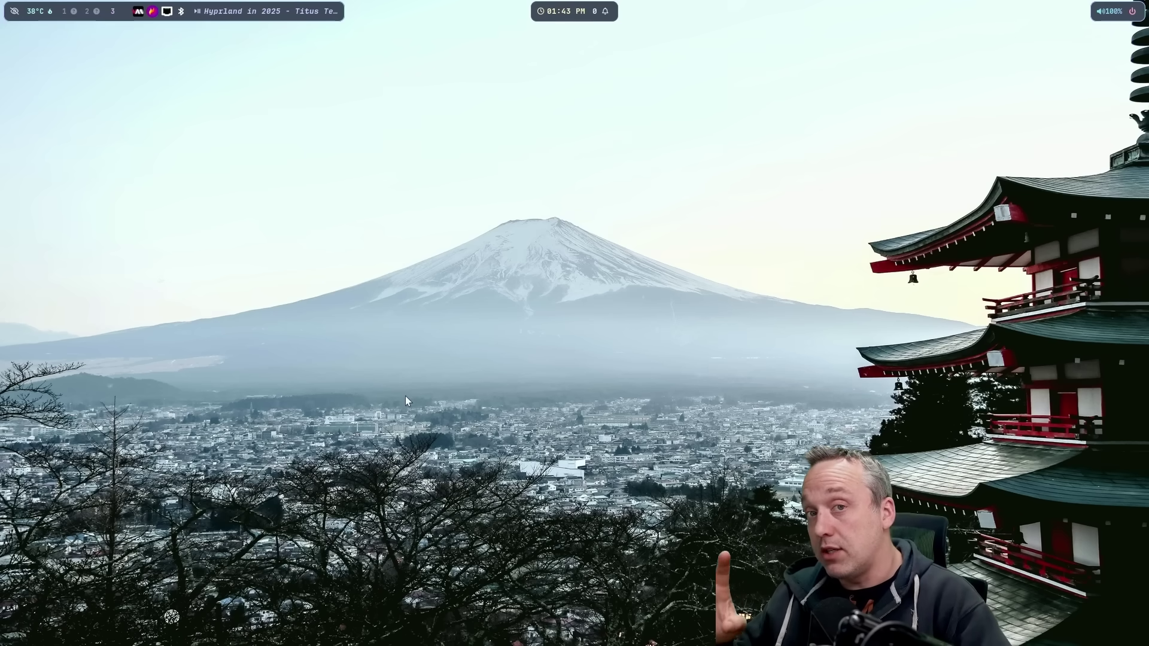
key("super+shift+e")
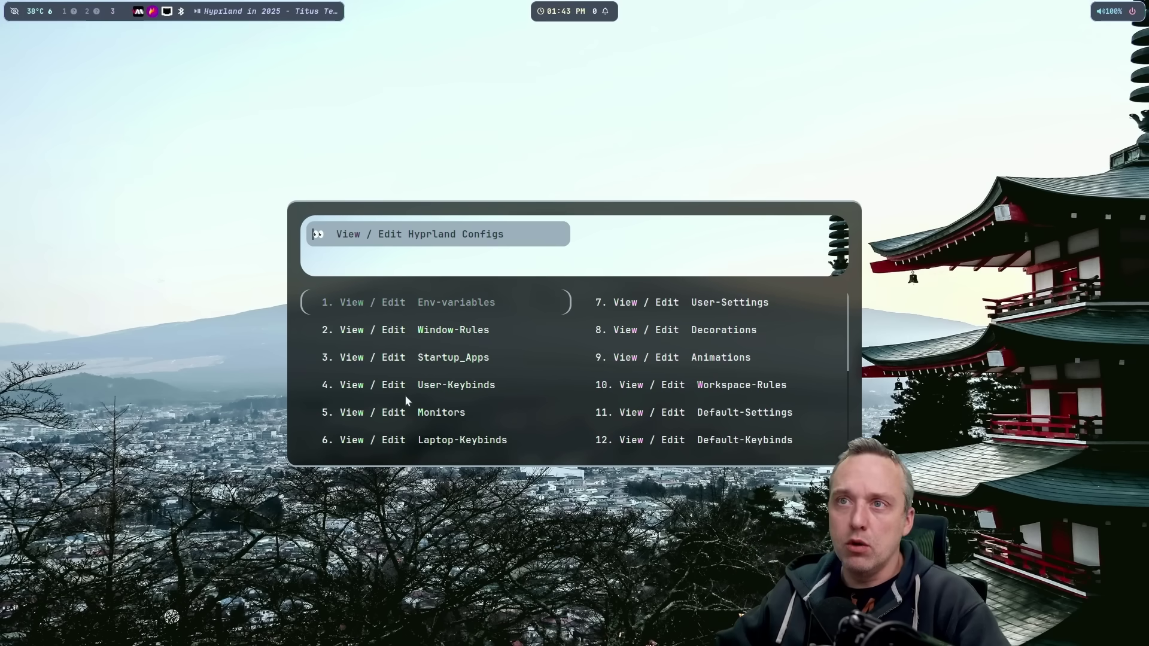
- Open the win11 virtual machine from the QEMU/KVM tray menu onto workspace 6
left_click(404, 392)
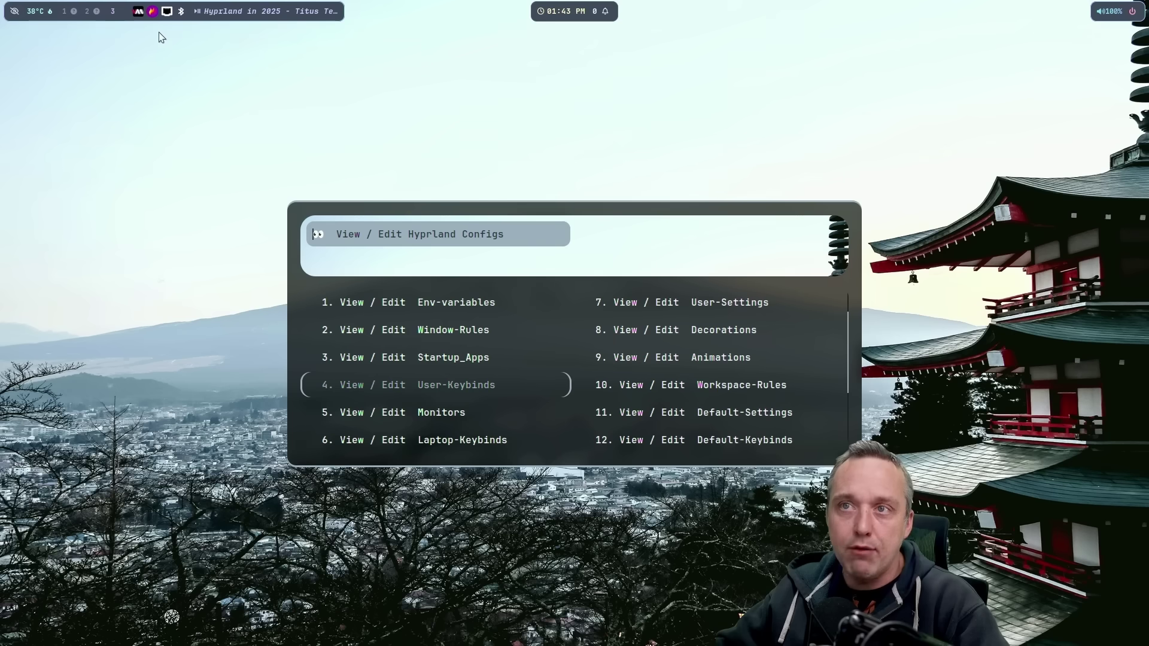
right_click(139, 17)
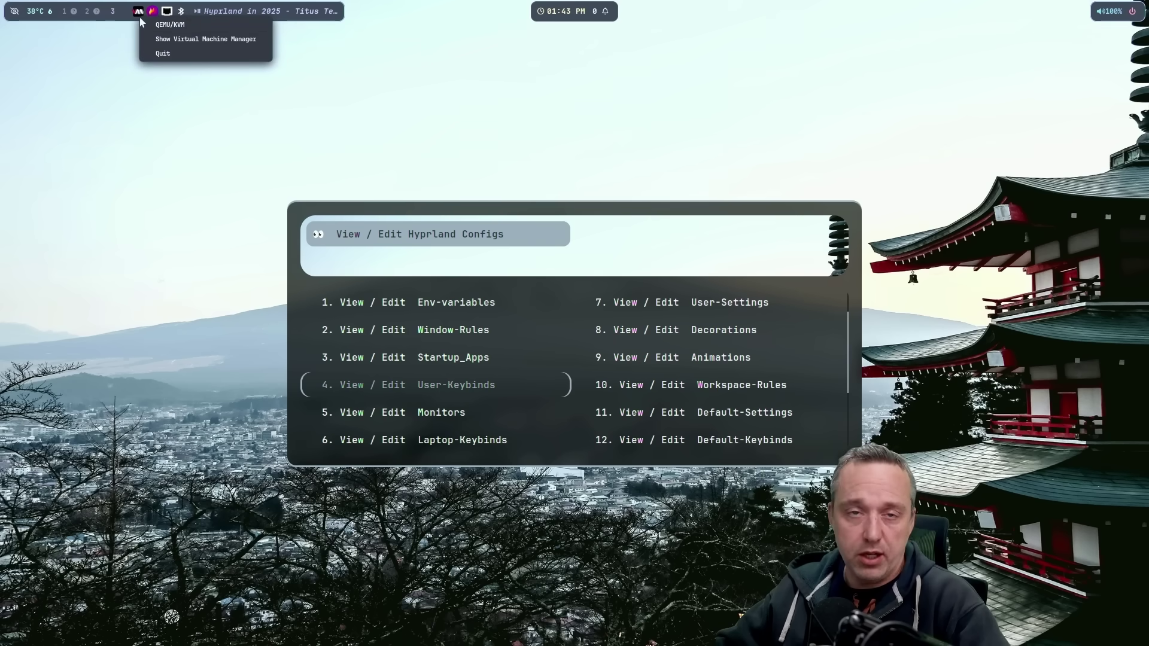
mouse_move(206, 27)
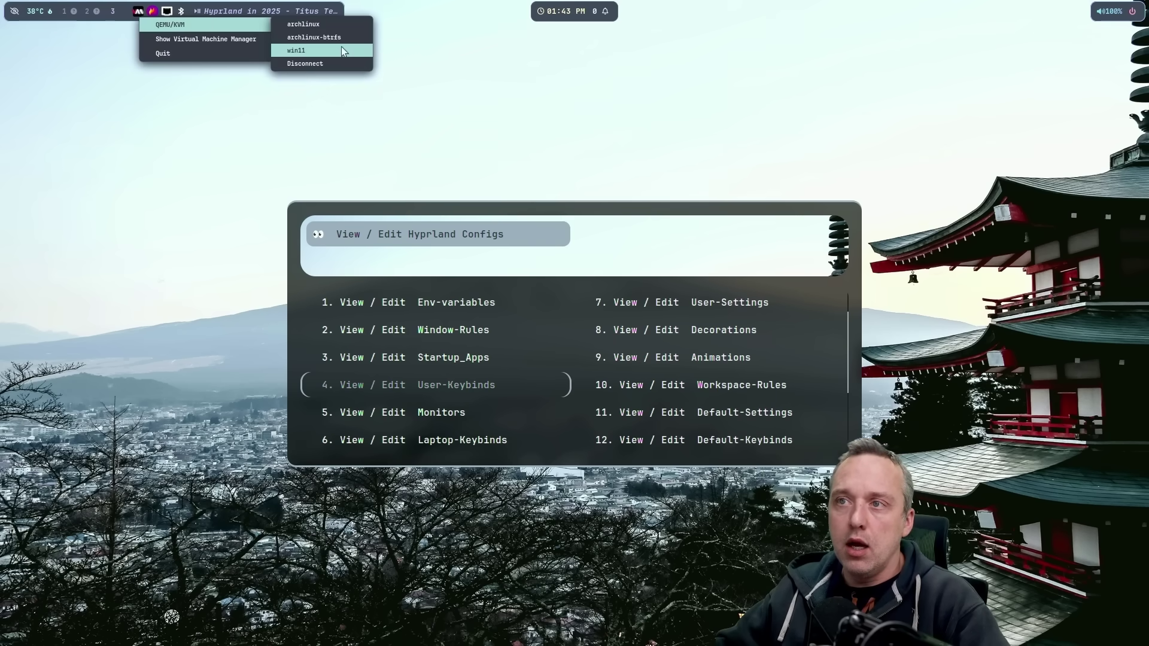
mouse_move(322, 54)
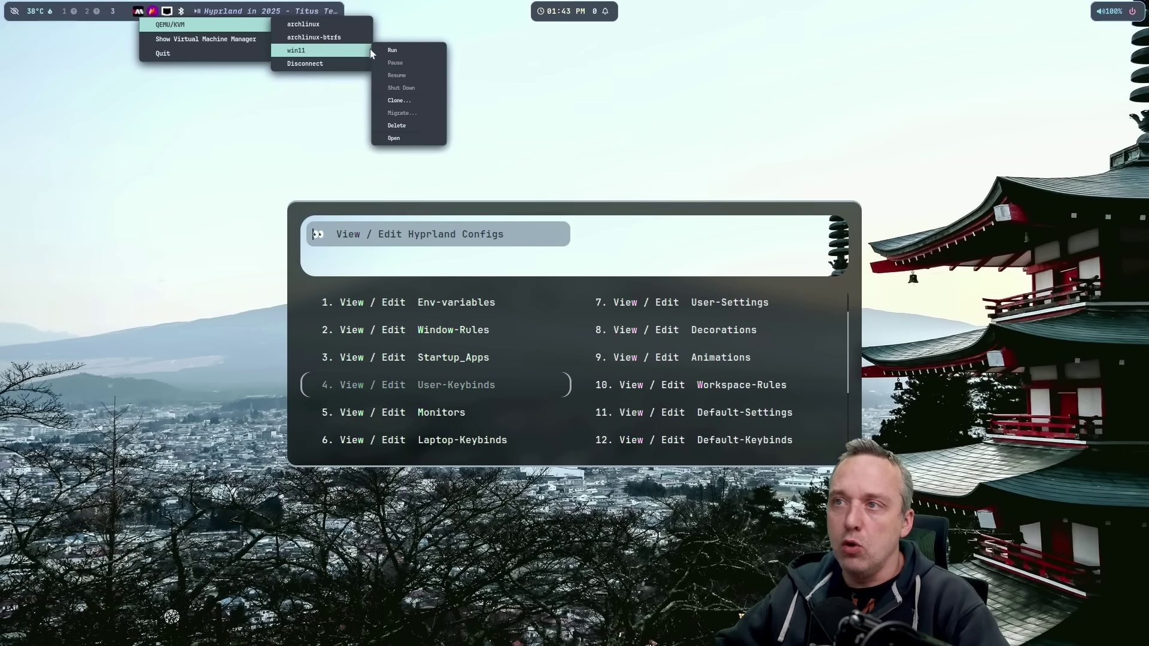
left_click(395, 138)
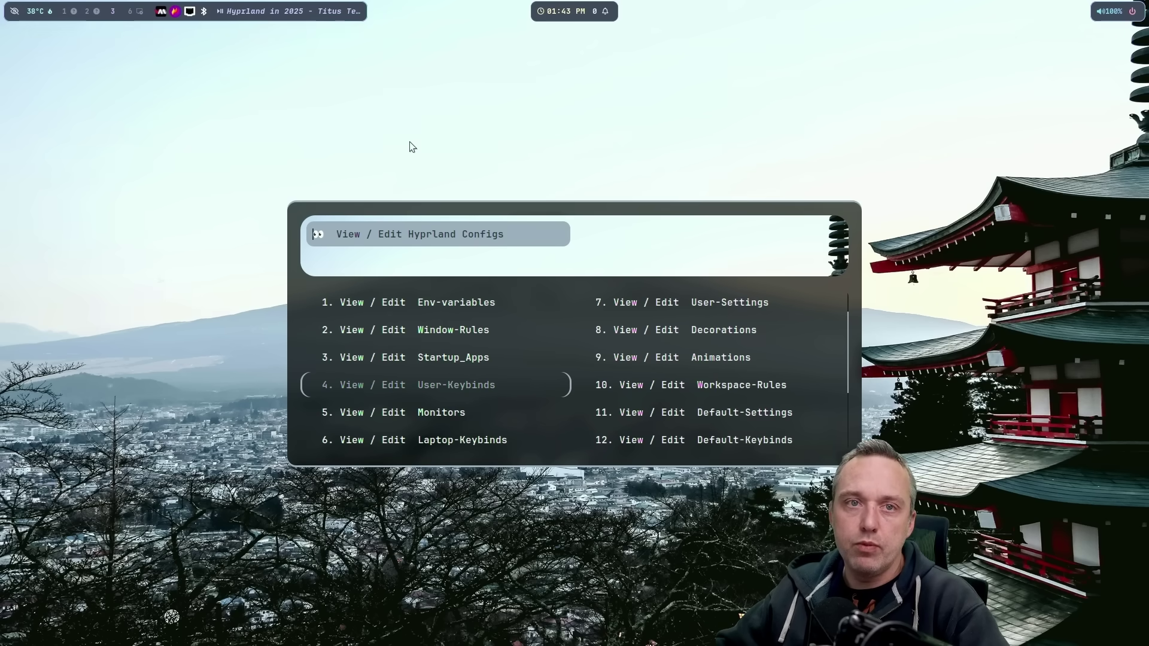
- Dismiss the configs list and close the win11 VM window with Super+Q
left_click(221, 181)
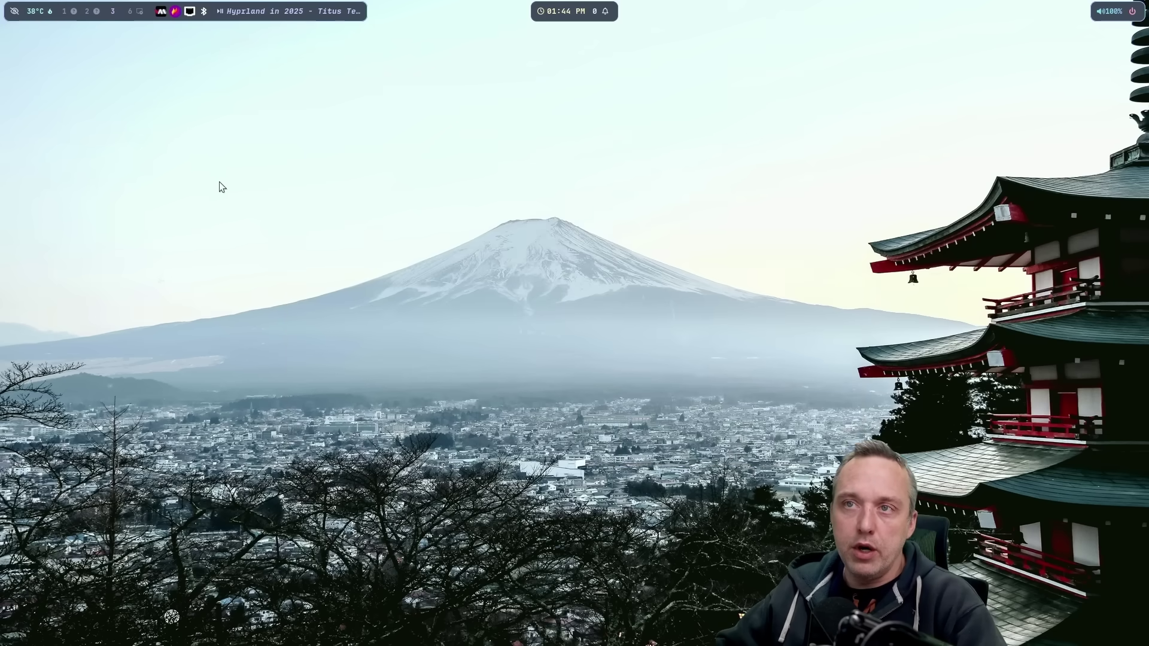
key("super+3")
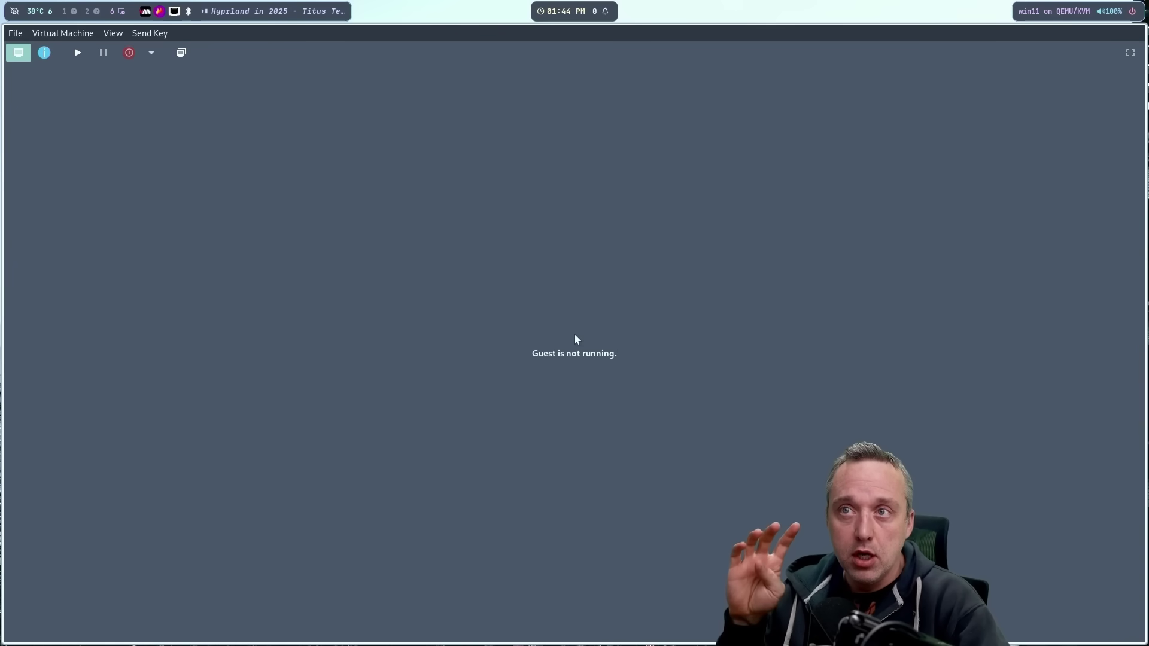
key("super+q")
- Cycle through workspaces 1, 2 and 3, then reopen the Hyprland configs list
key("super+1")
key("super+2")
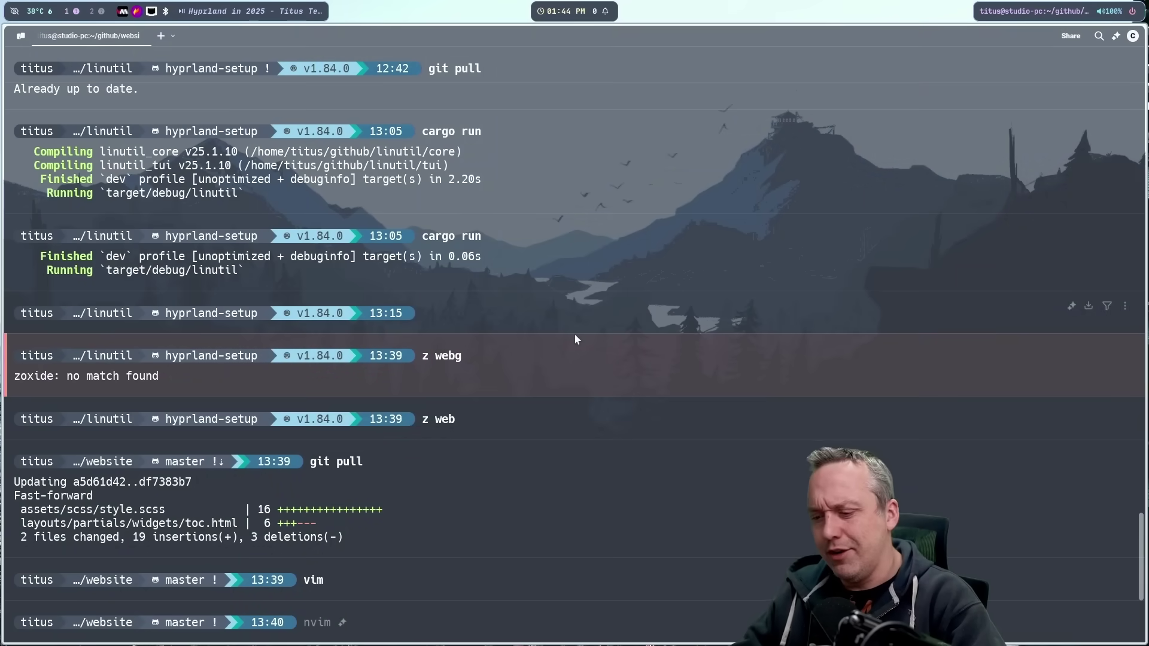
key("super+3")
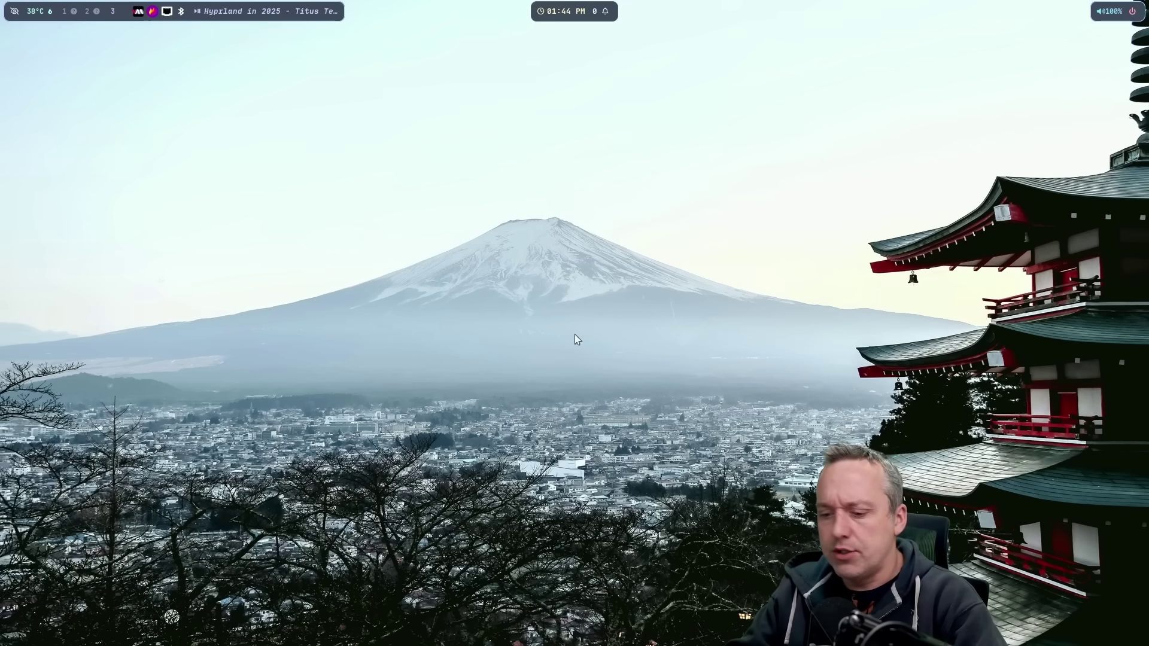
key("super+shift+e")
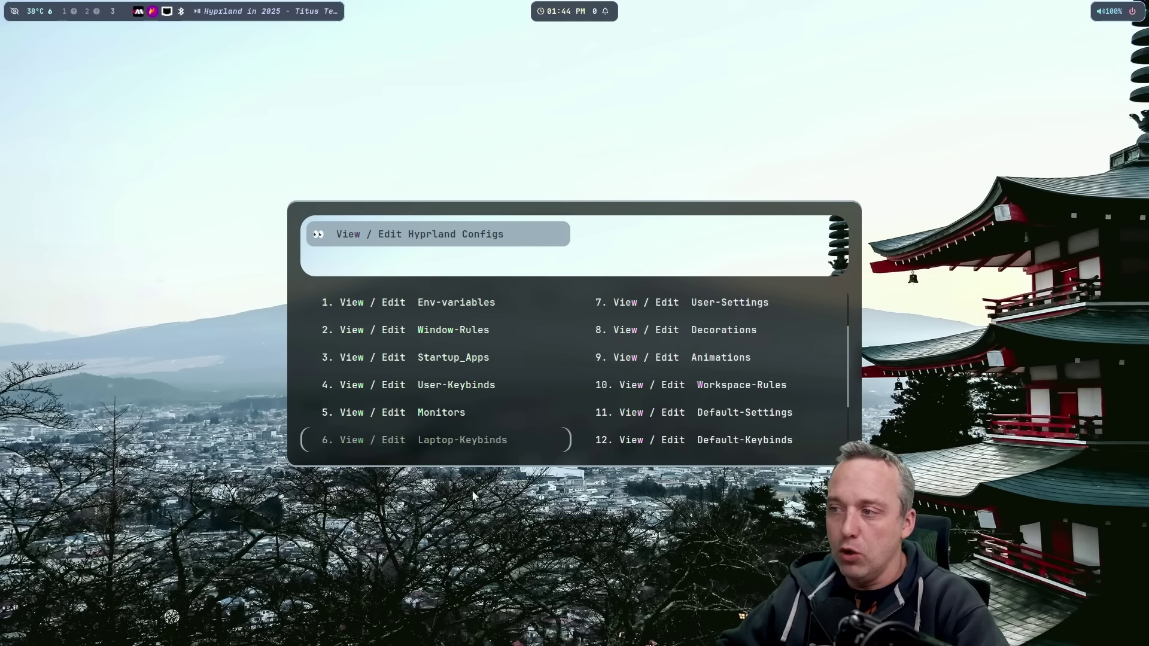
- Dismiss the configs list and swap the fastfetch terminal into the left tile
key("Escape")
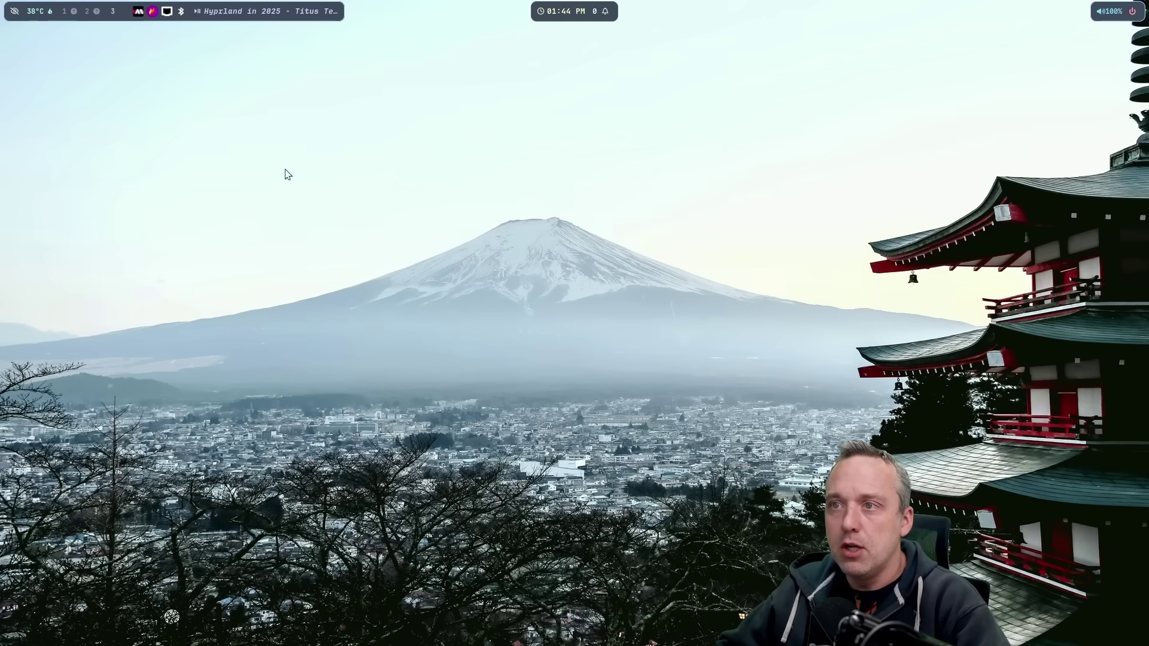
key("super+1")
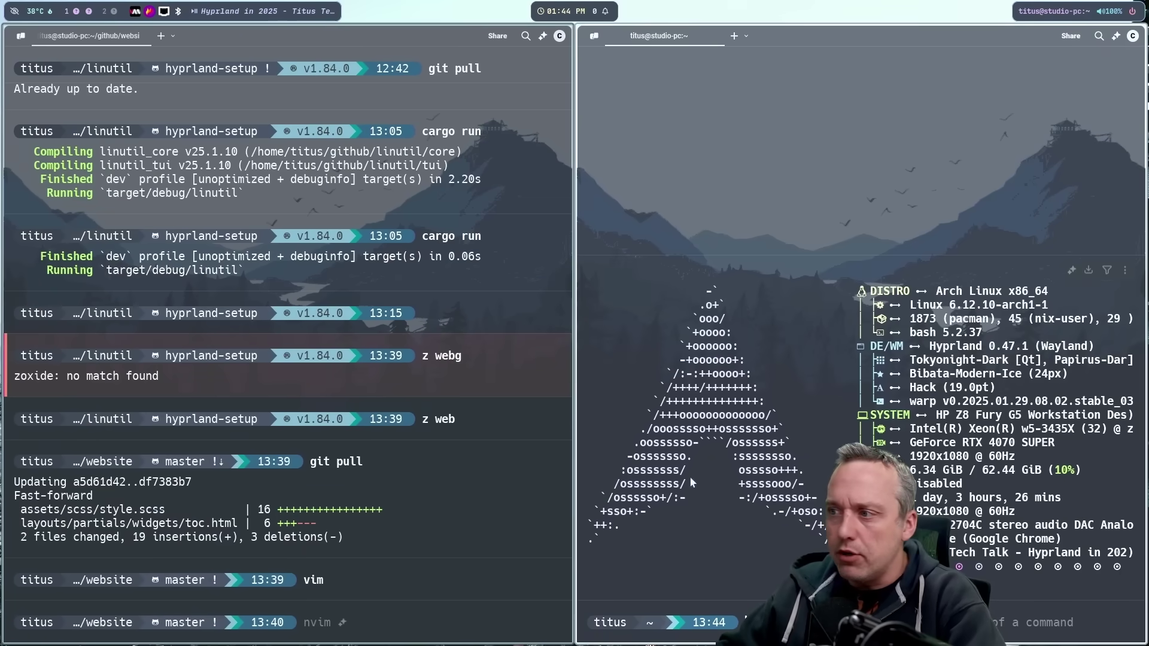
type("ch")
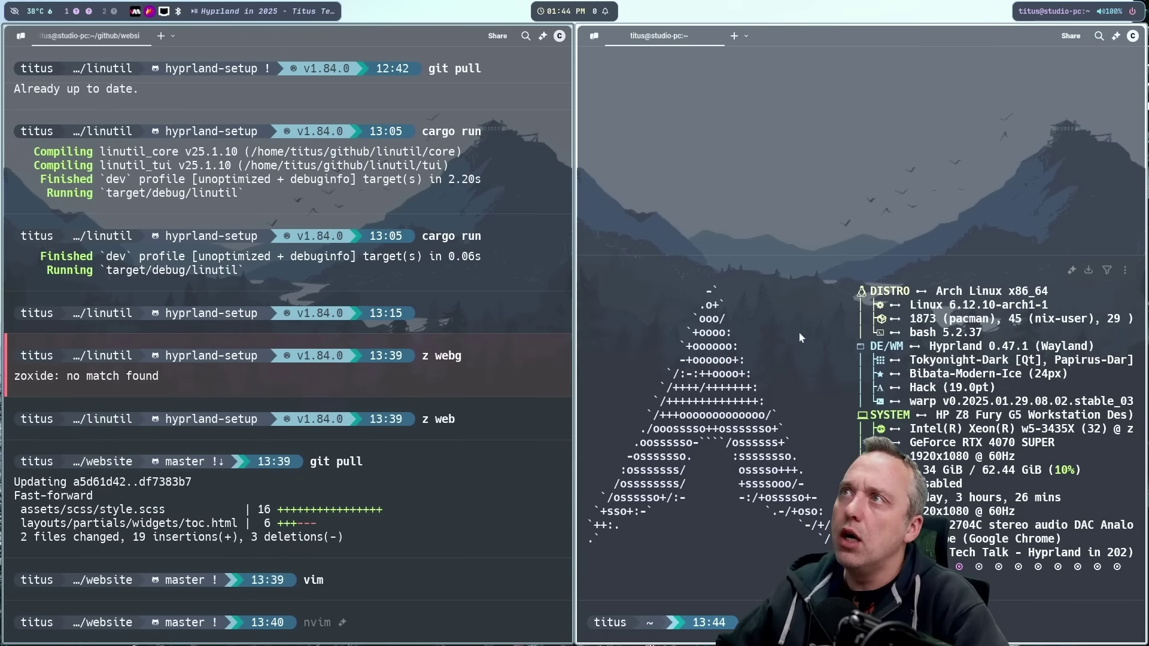
left_click_drag(974, 268, 398, 450)
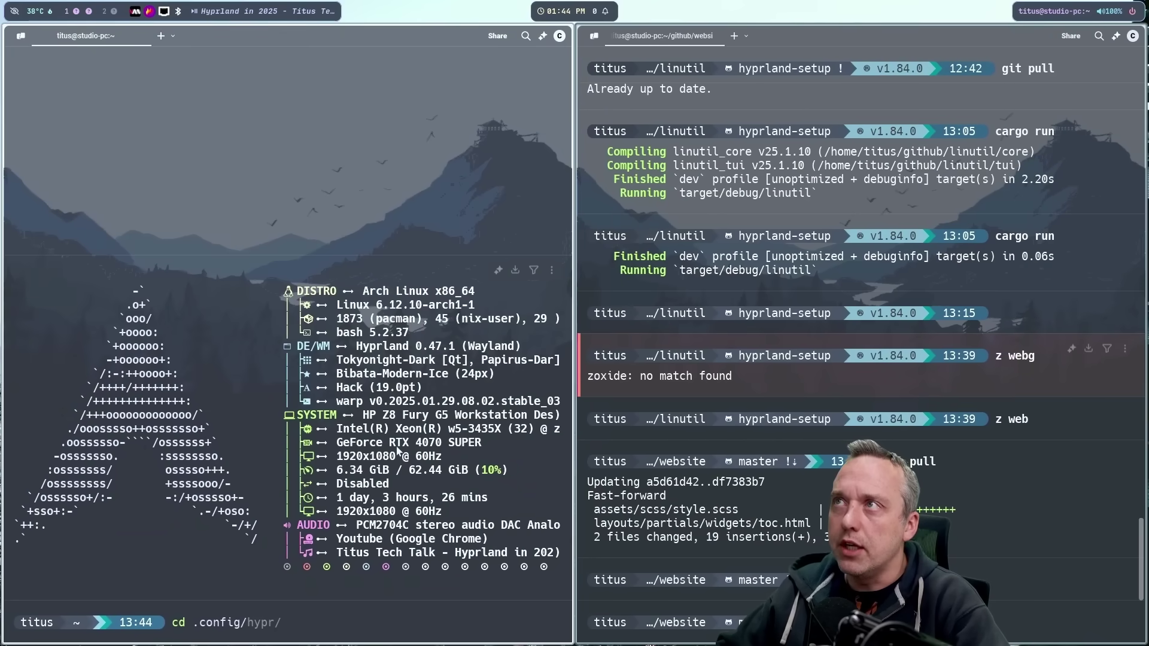
- Change into ~/.config/hypr/UserScripts in the terminal, then switch to the browser workspace
type(".config/")
key("Right")
key("Return")
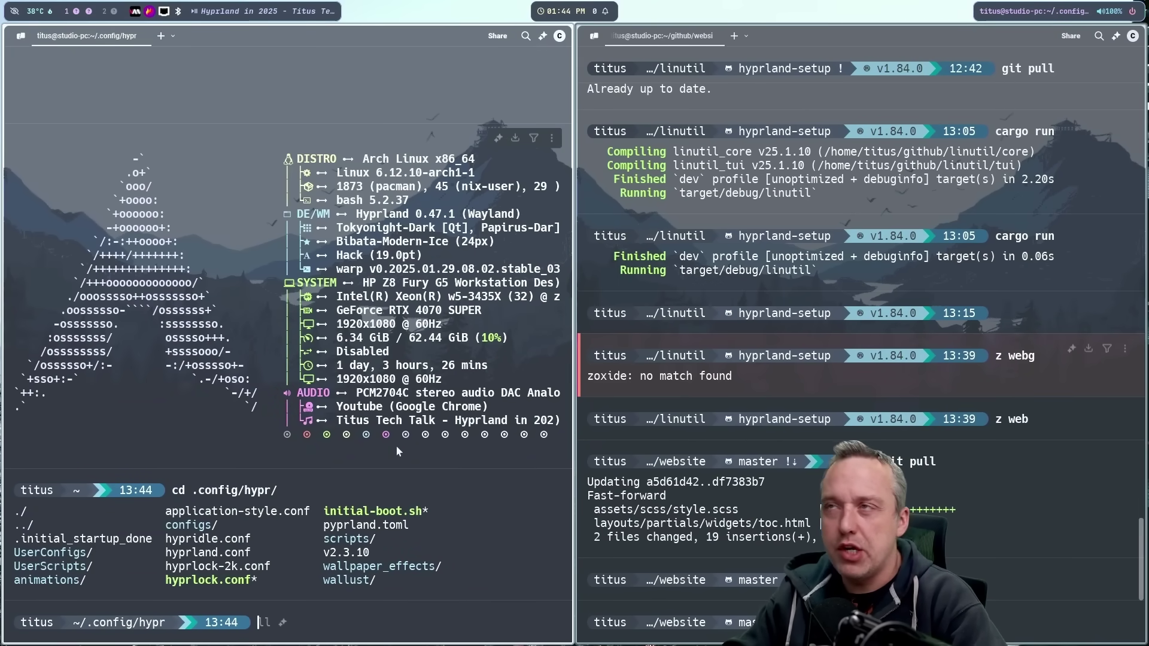
type("cd User")
key("Right")
key("Return")
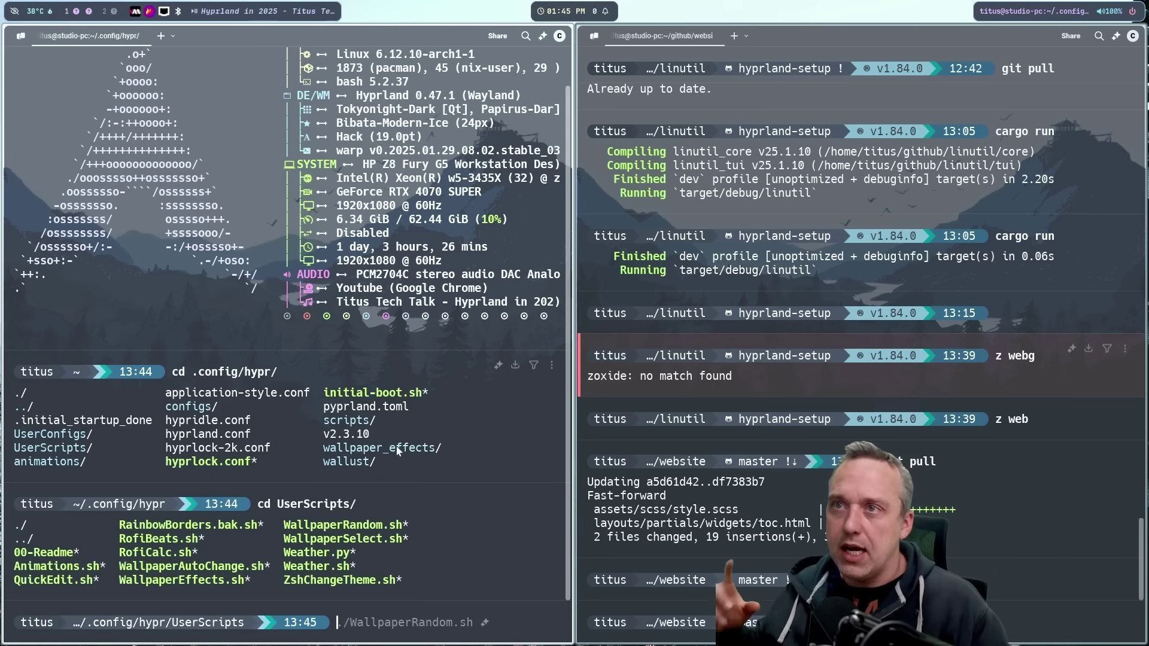
key("super+2")
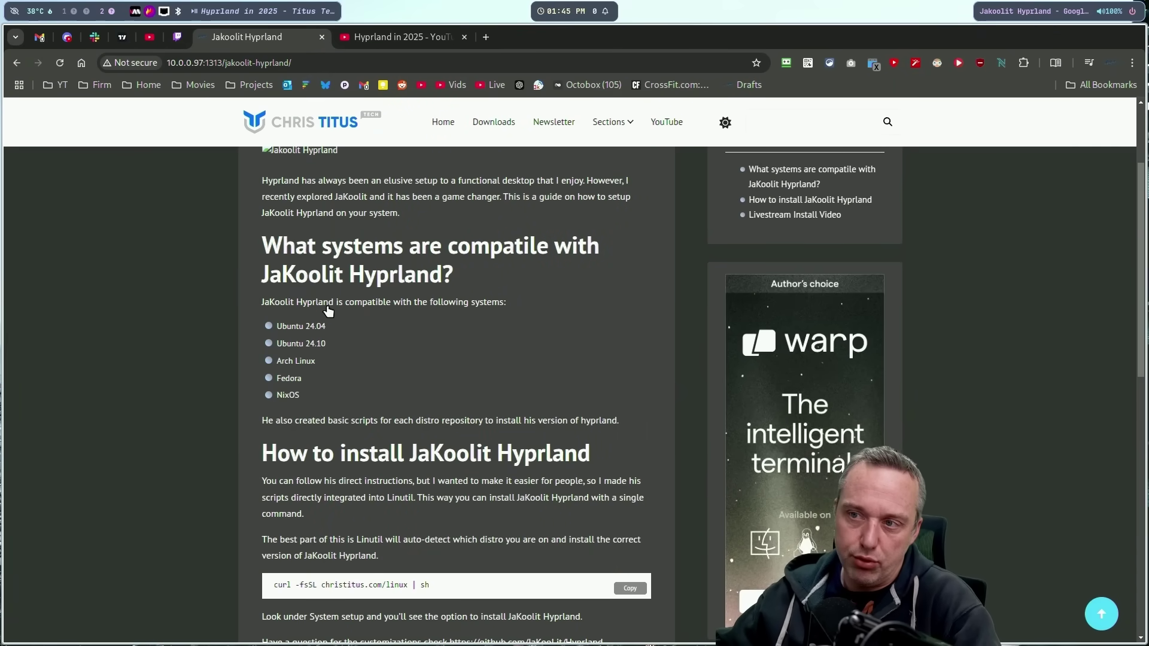
- Open JaKooLit's GitHub profile in a new tab and show the keybindings cheat sheet
middle_click(280, 302)
left_click(398, 36)
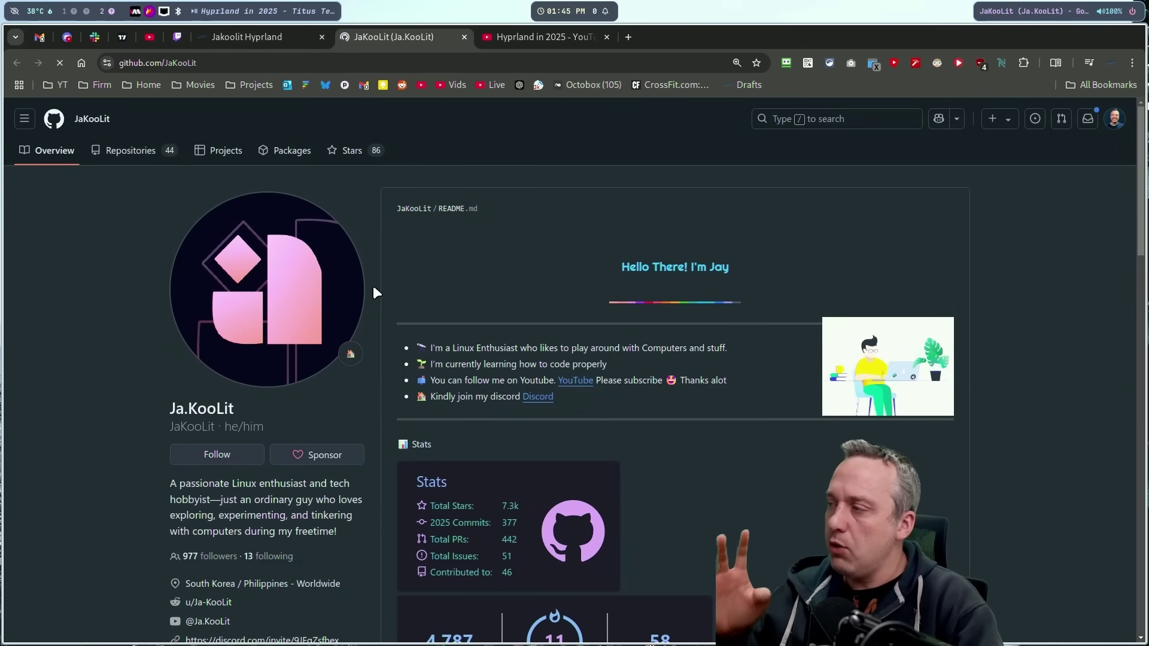
key("super+h")
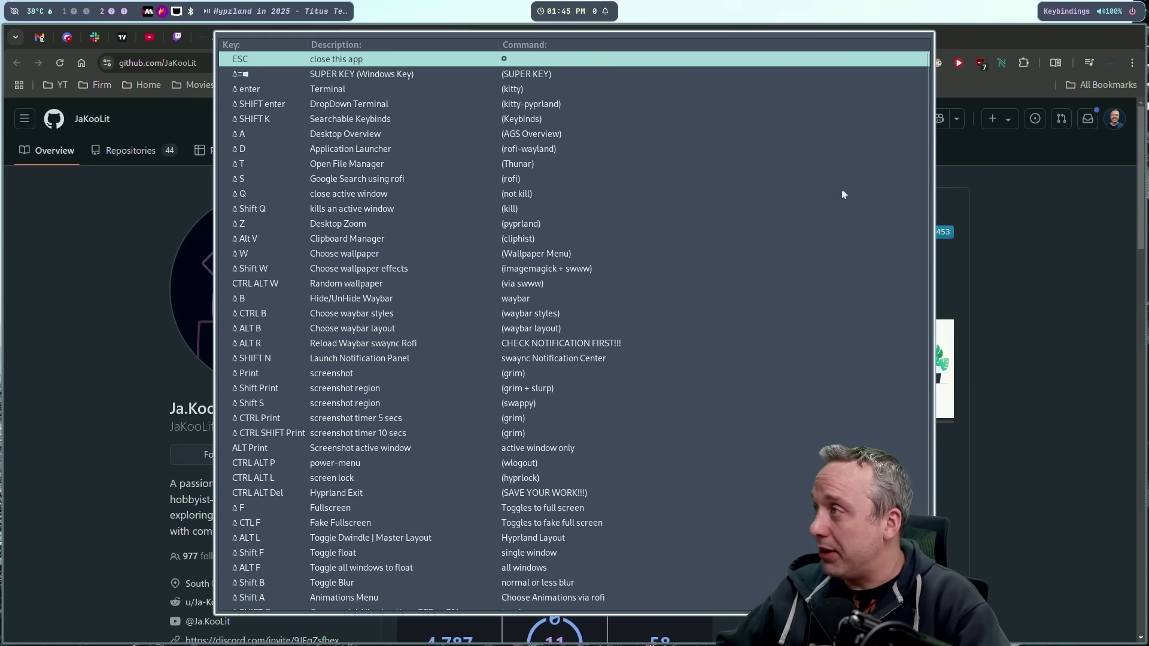
- Open and dismiss the wlogout power menu, then close the keybindings cheat sheet
left_click(1132, 11)
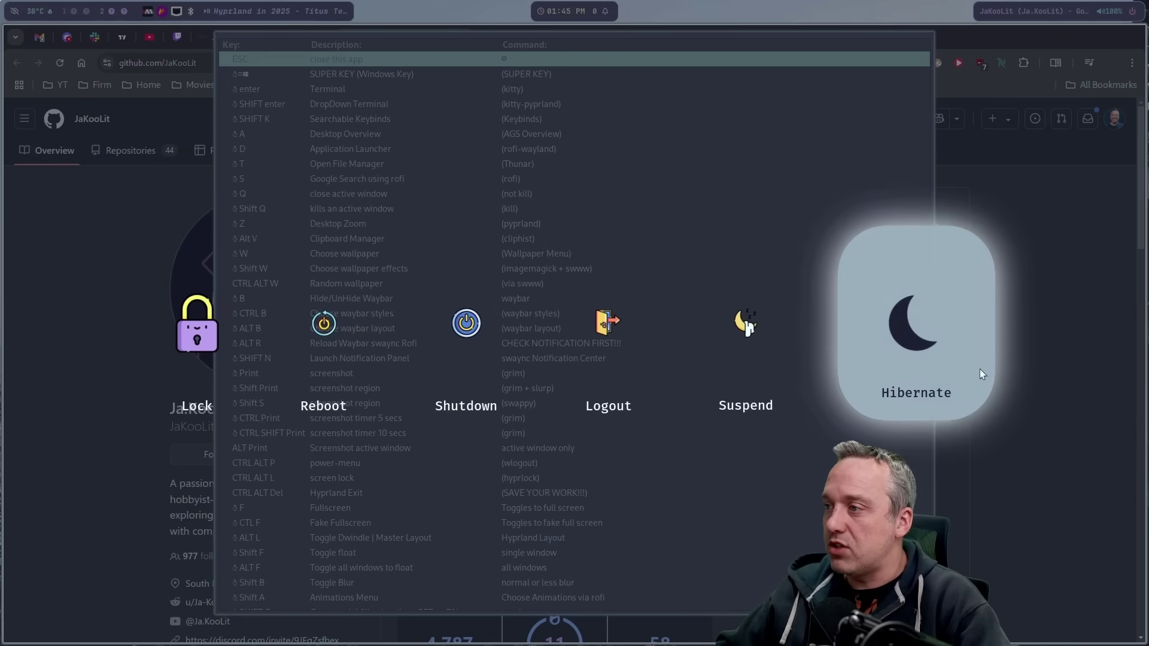
key("Escape")
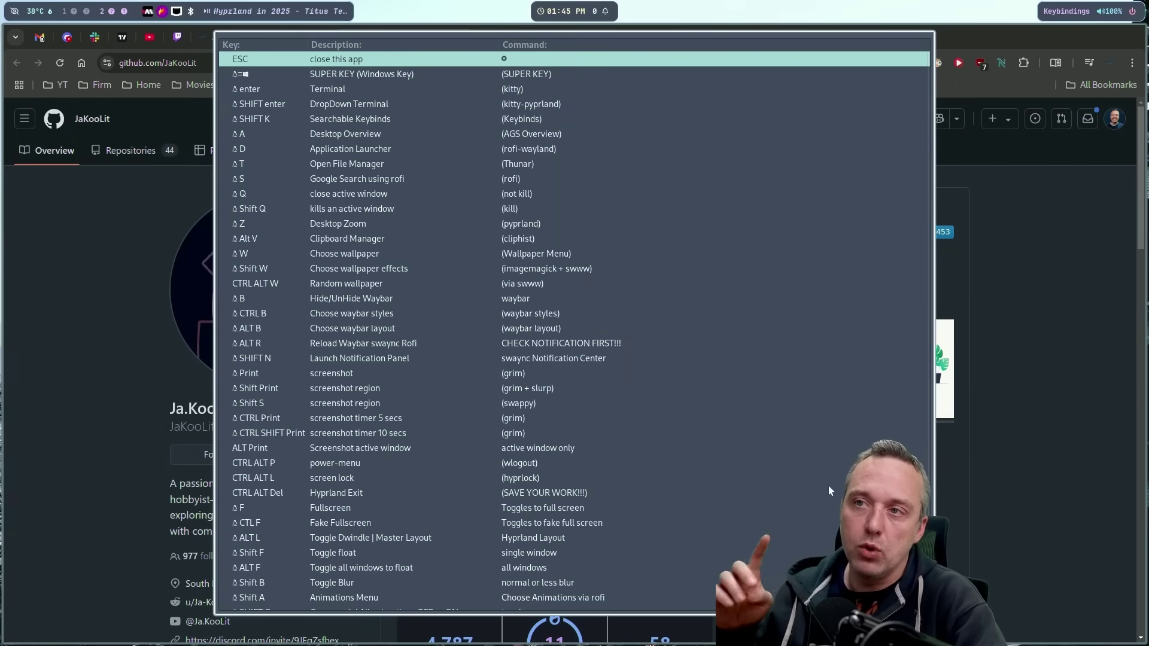
key("Escape")
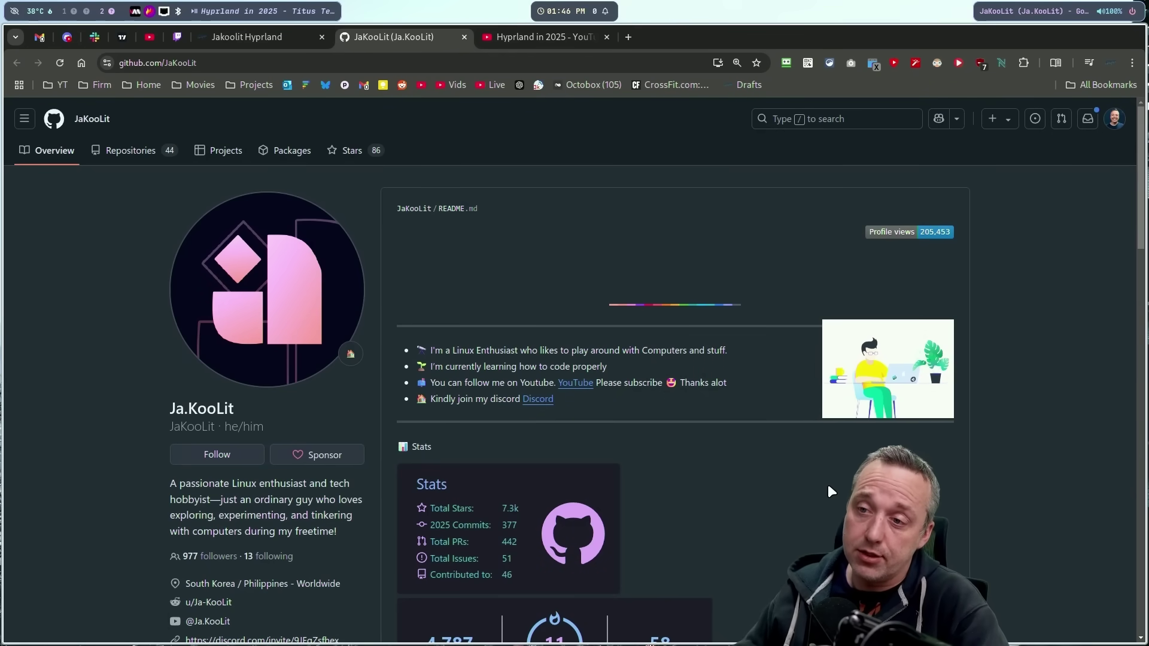
- Scroll the profile down to pinned repos like Hyprland-Dots and the 2,424-contribution graph
scroll(791, 473, "down", 7)
scroll(675, 359, "down", 4)
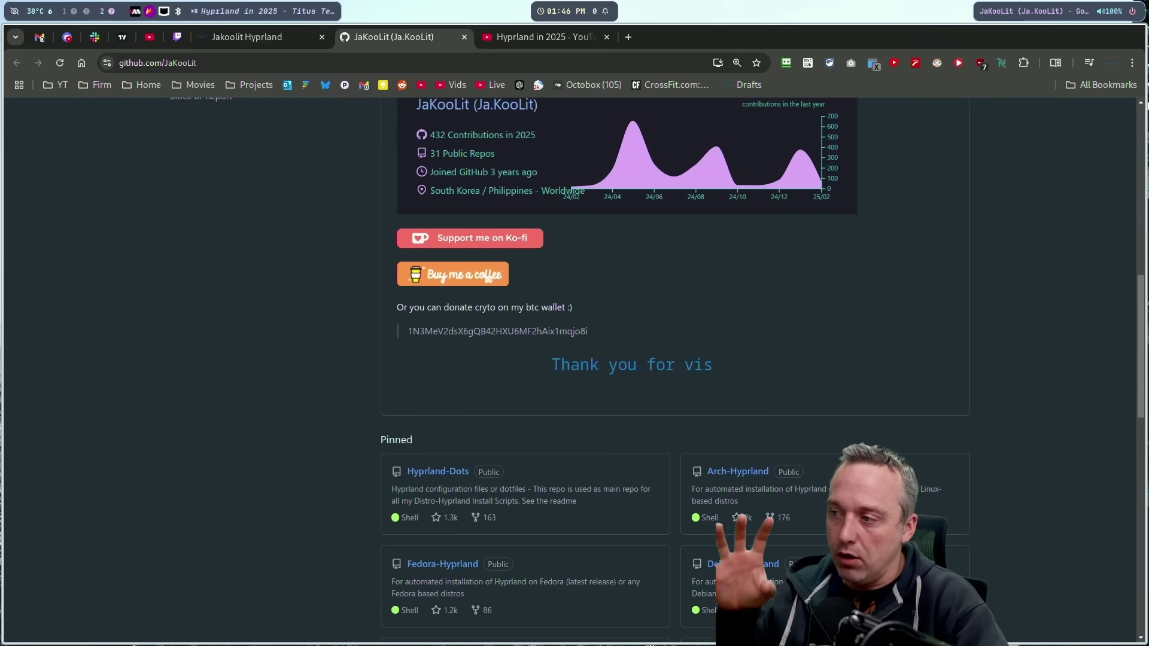
scroll(871, 392, "down", 4)
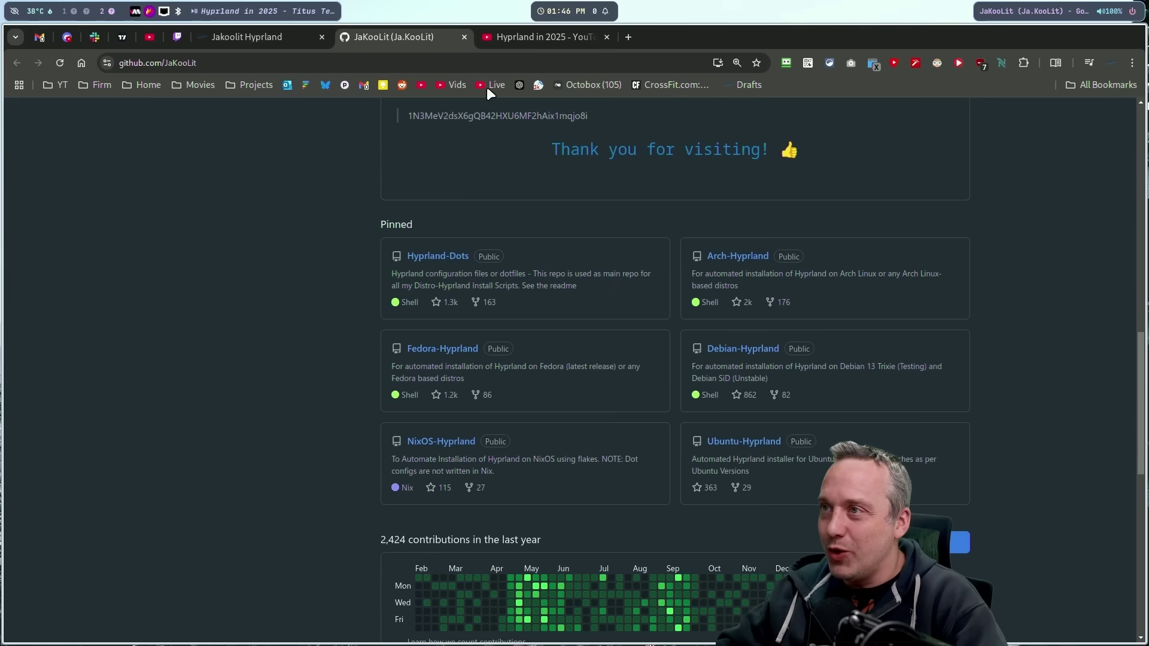
- Back on the JaKoolit guide, open the embedded 'Hyprland in 2025' livestream on YouTube
left_click(279, 36)
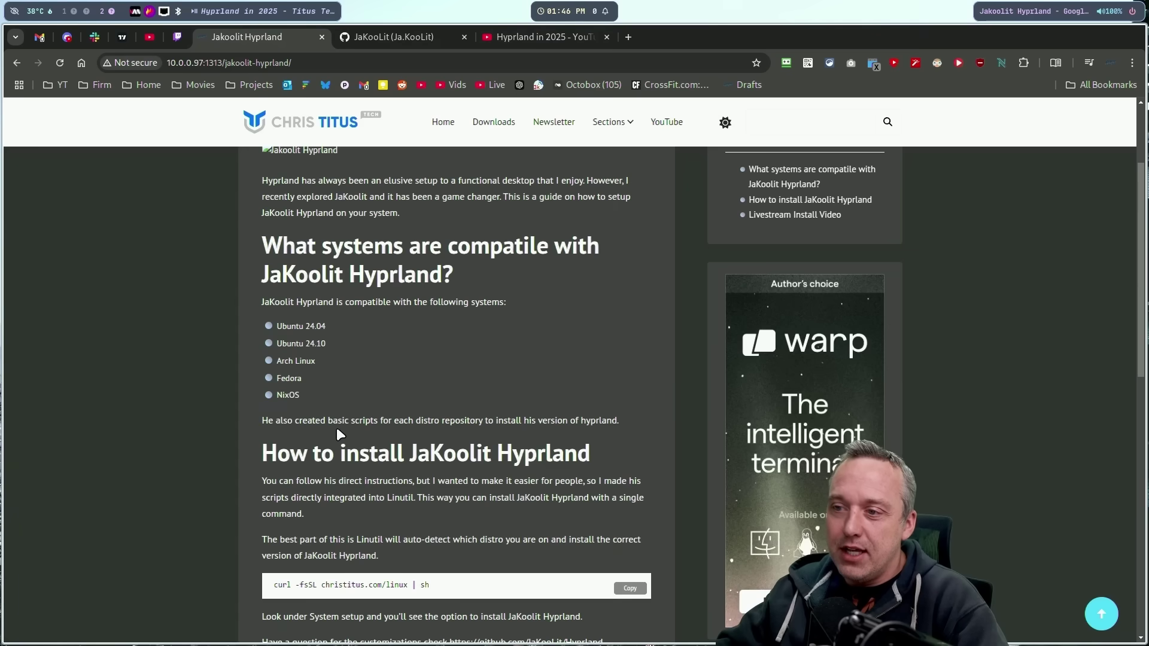
scroll(324, 419, "down", 4)
scroll(306, 415, "down", 1)
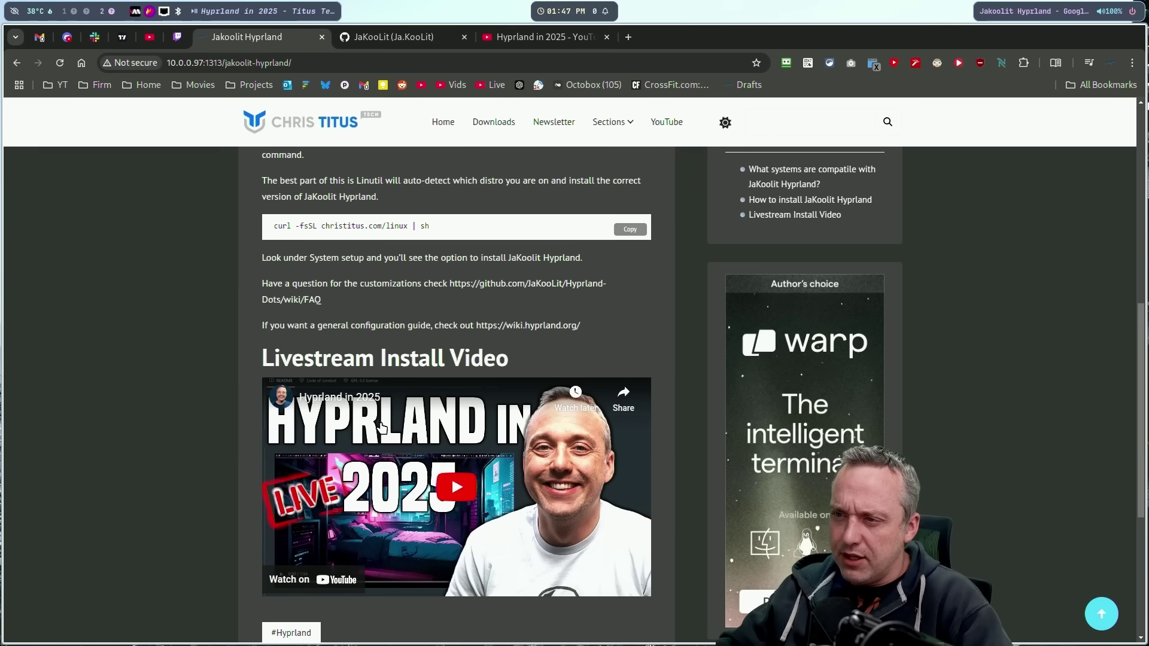
left_click(343, 397)
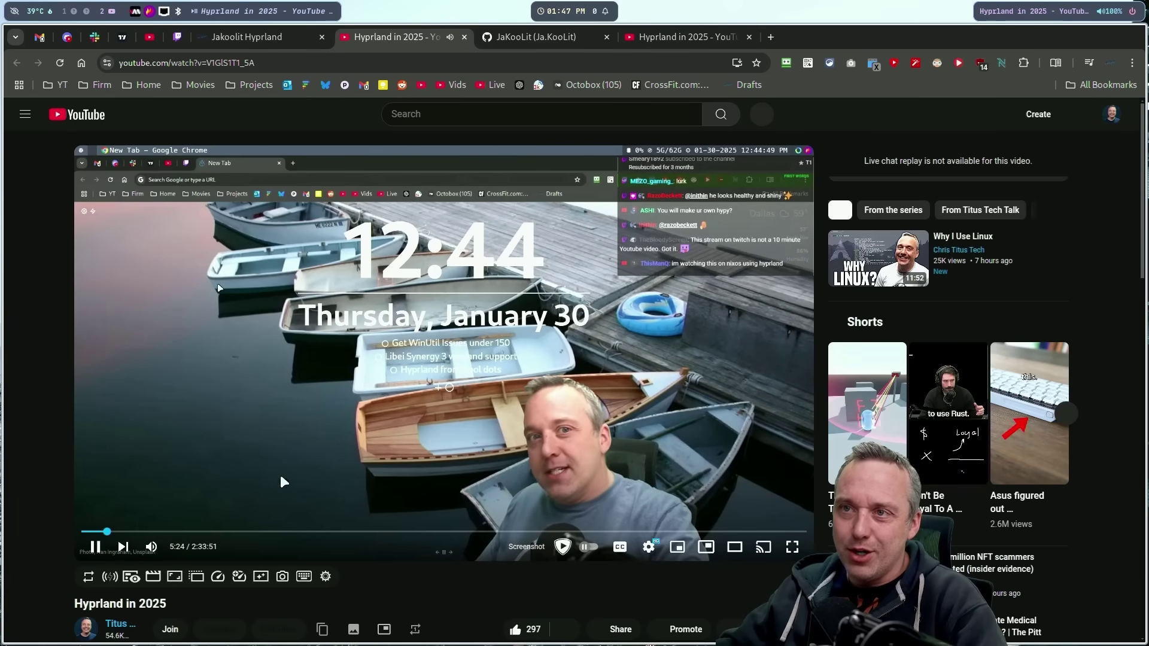
- Pause the livestream, then skip ahead twice along its progress bar
left_click(299, 468)
left_click(263, 413)
left_click(266, 409)
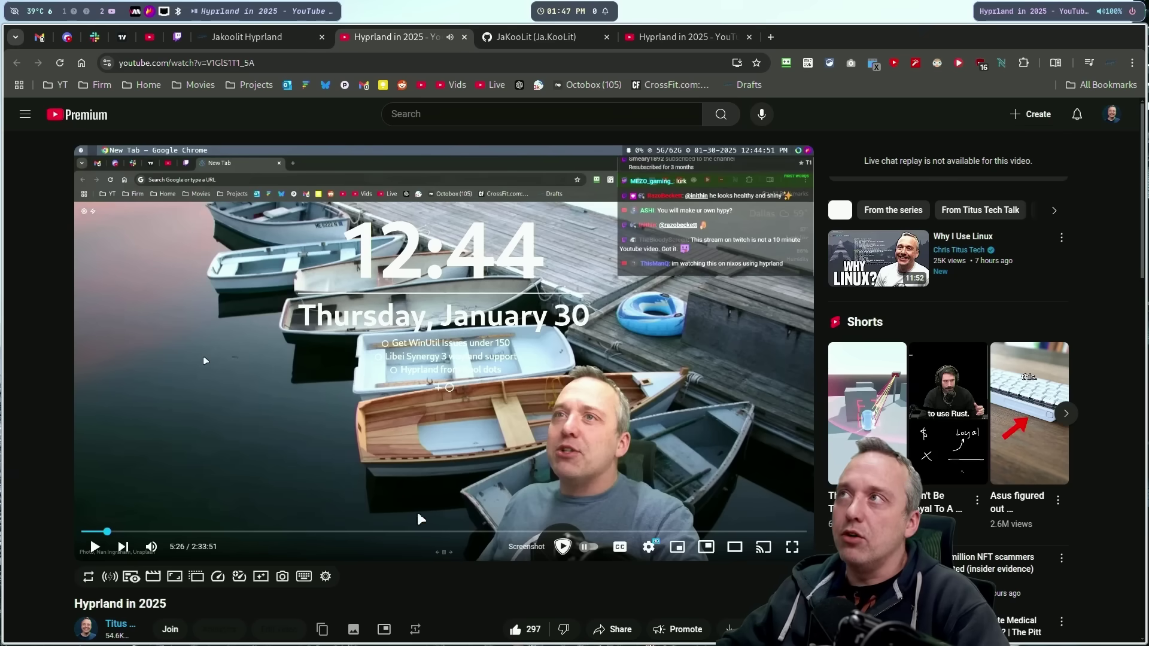
left_click(298, 532)
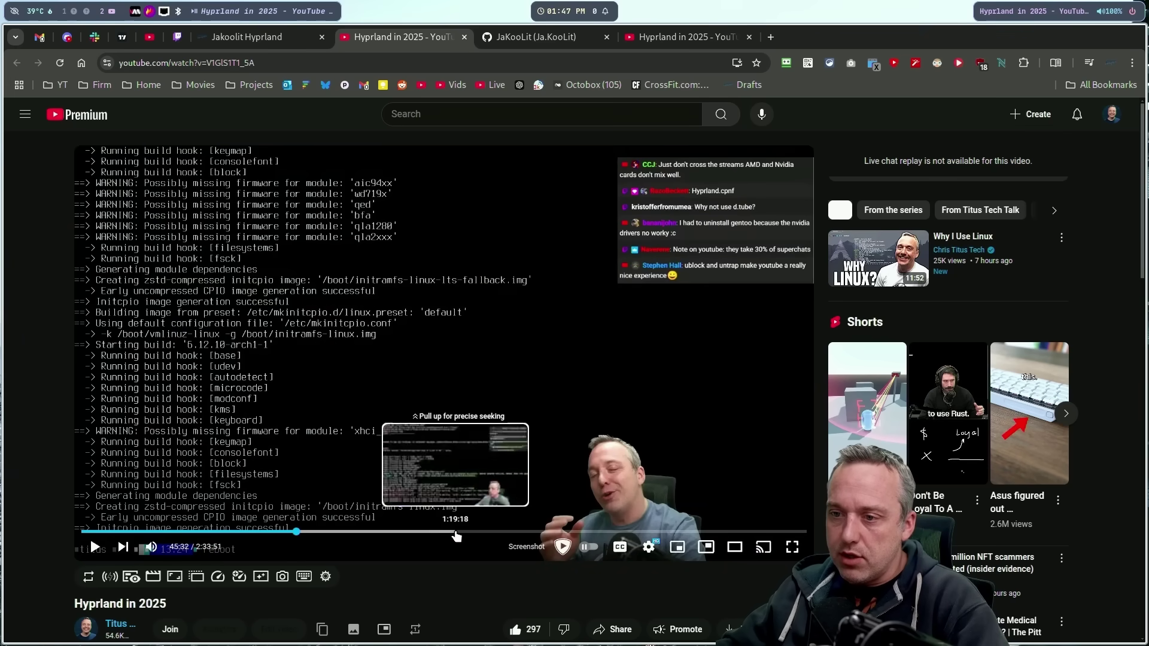
left_click(467, 532)
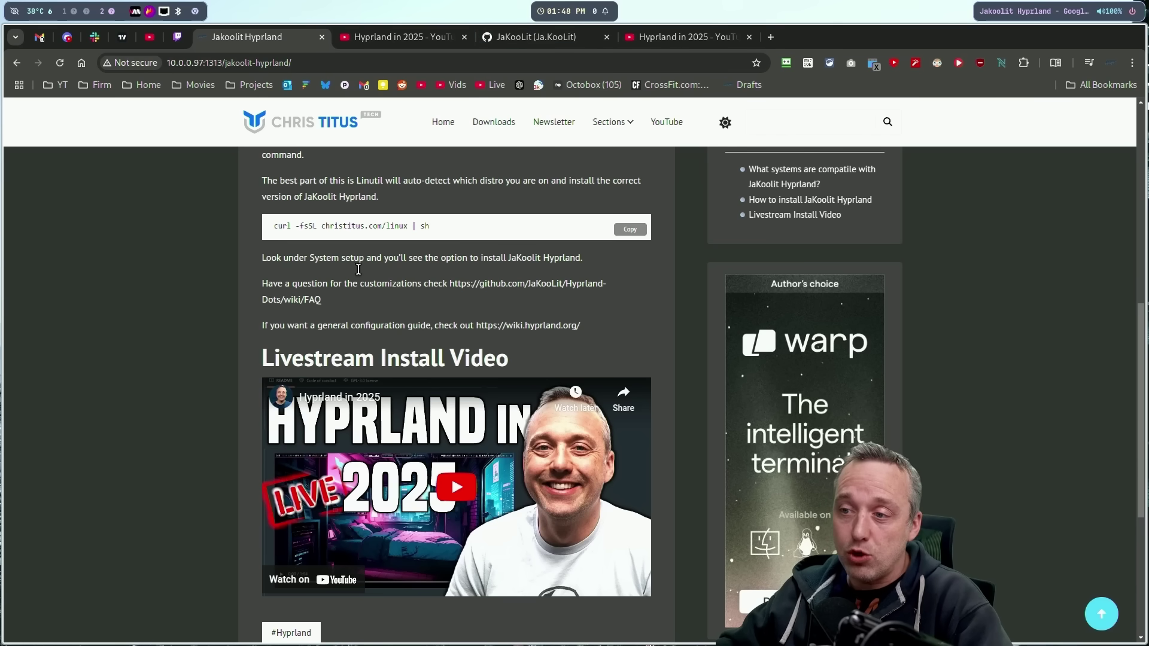
- Open the wiki.hyprland.org link in a background tab and switch to the Hyprland Wiki
middle_click(545, 331)
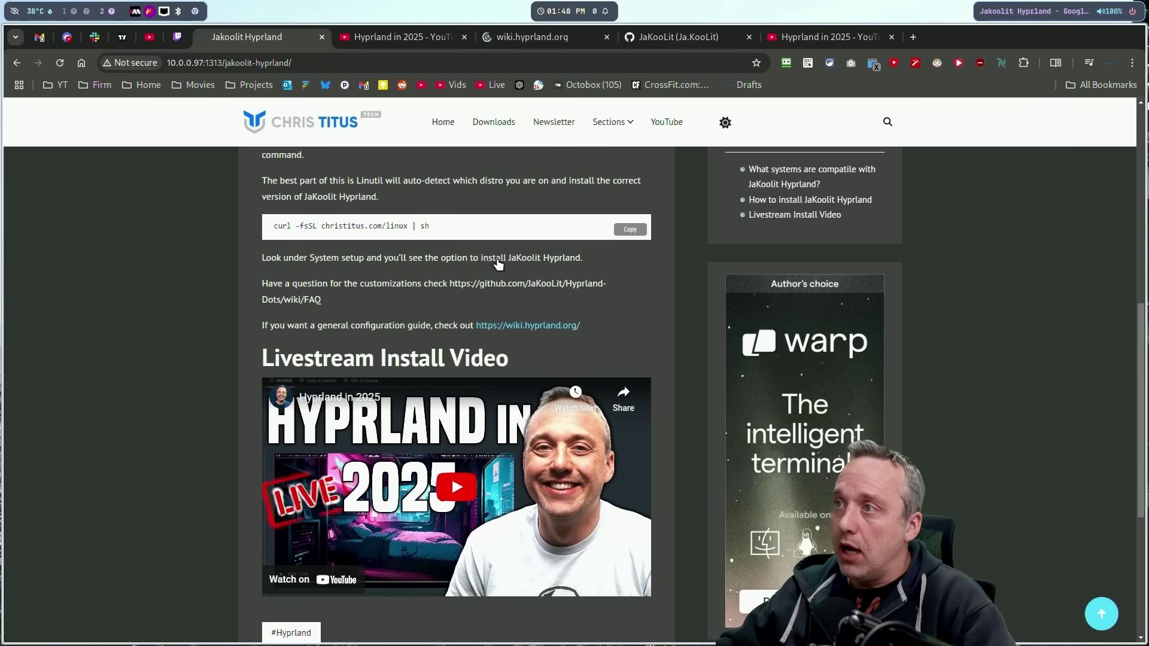
left_click(529, 35)
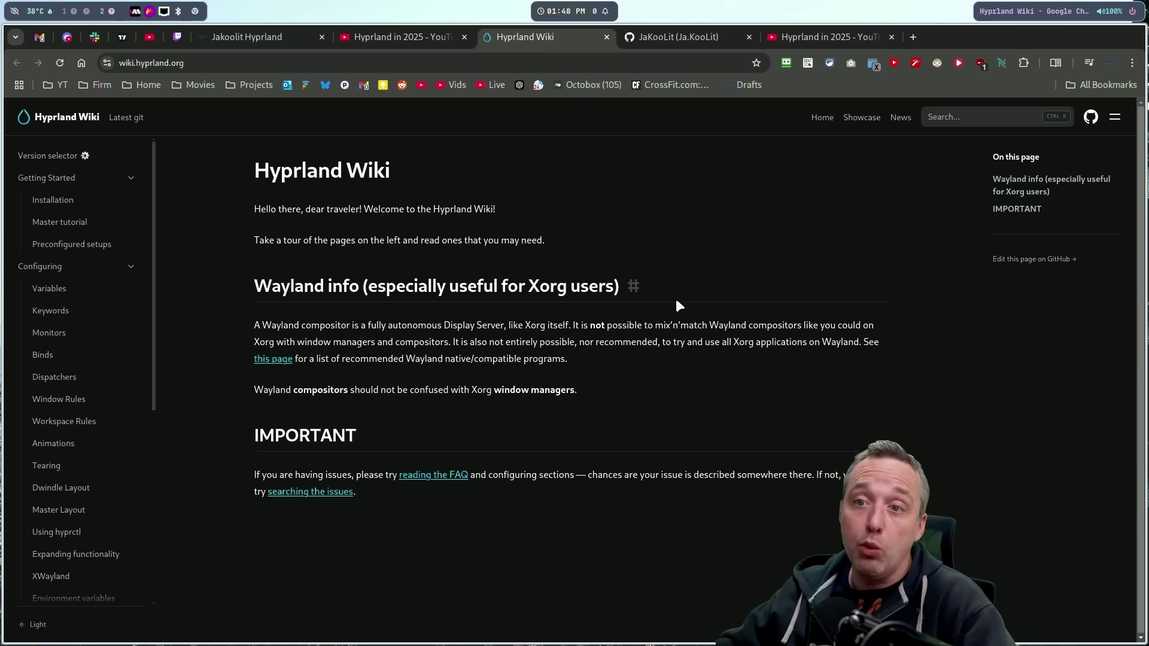
scroll(92, 398, "down", 4)
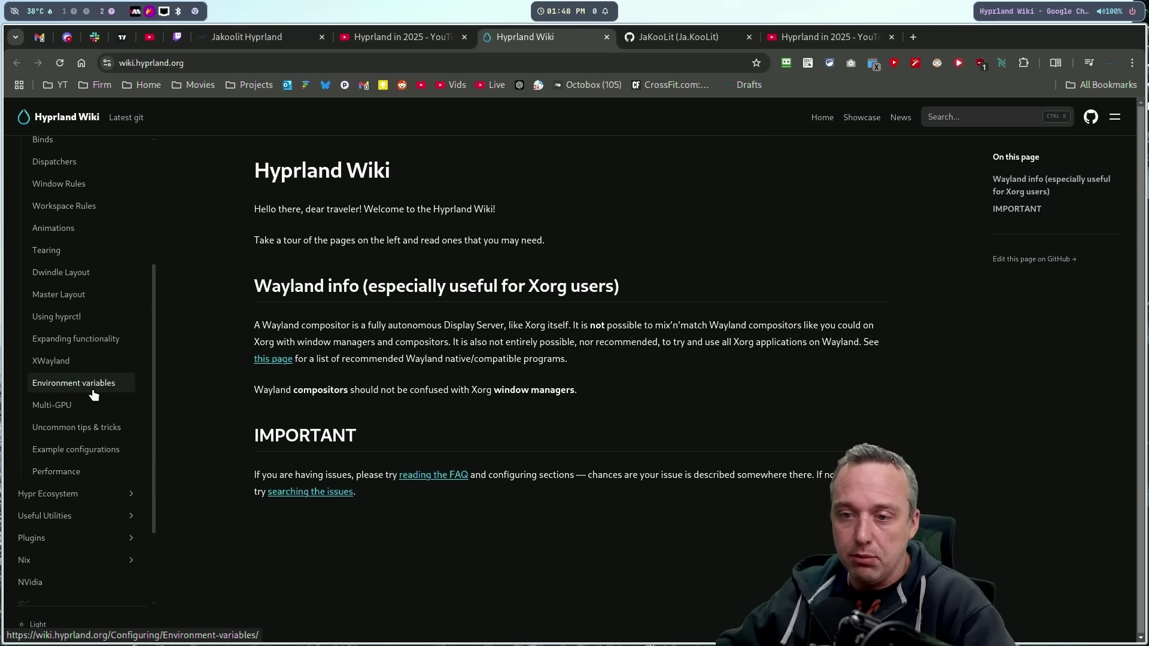
- Open the wiki's NVidia page and read down to DRM kernel mode setting and environment variables
left_click(39, 592)
scroll(406, 396, "down", 1)
scroll(405, 397, "down", 1)
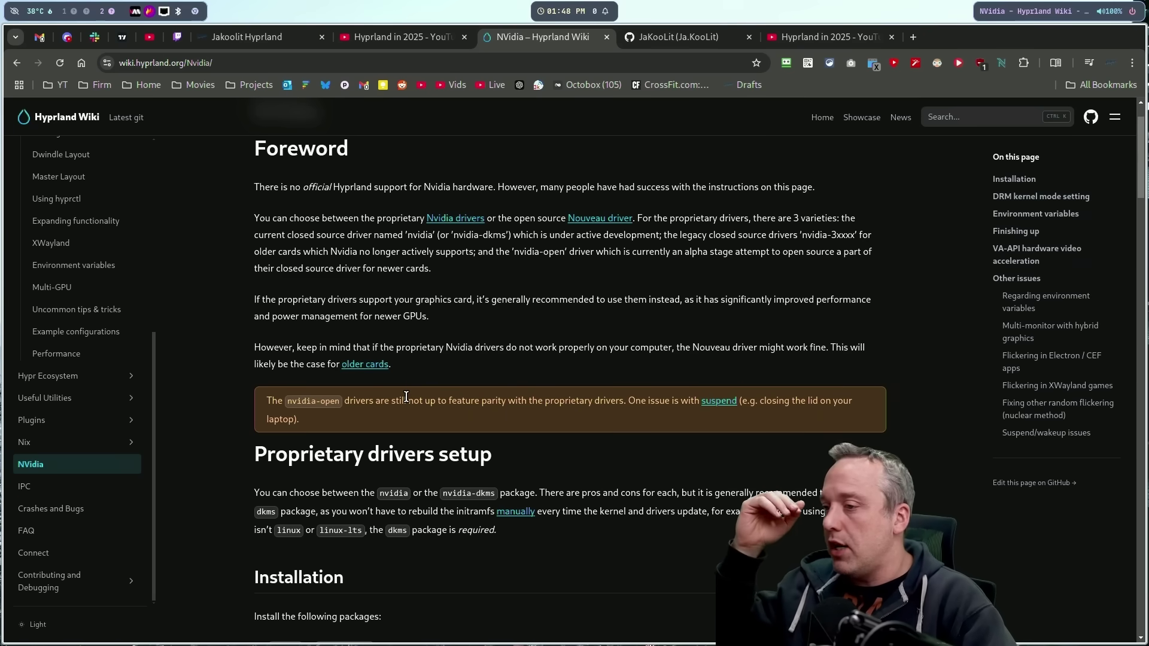
scroll(405, 396, "down", 10)
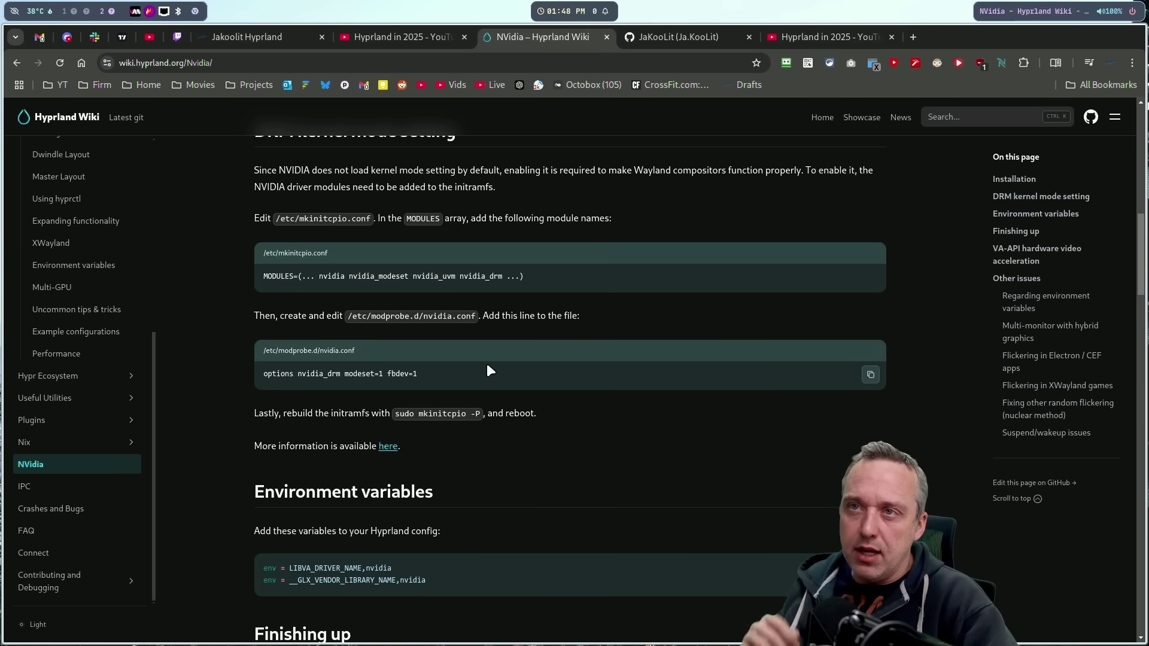
- Launch GIMP from the launcher on empty workspace 3 and open a file manager beside it
key("super+3")
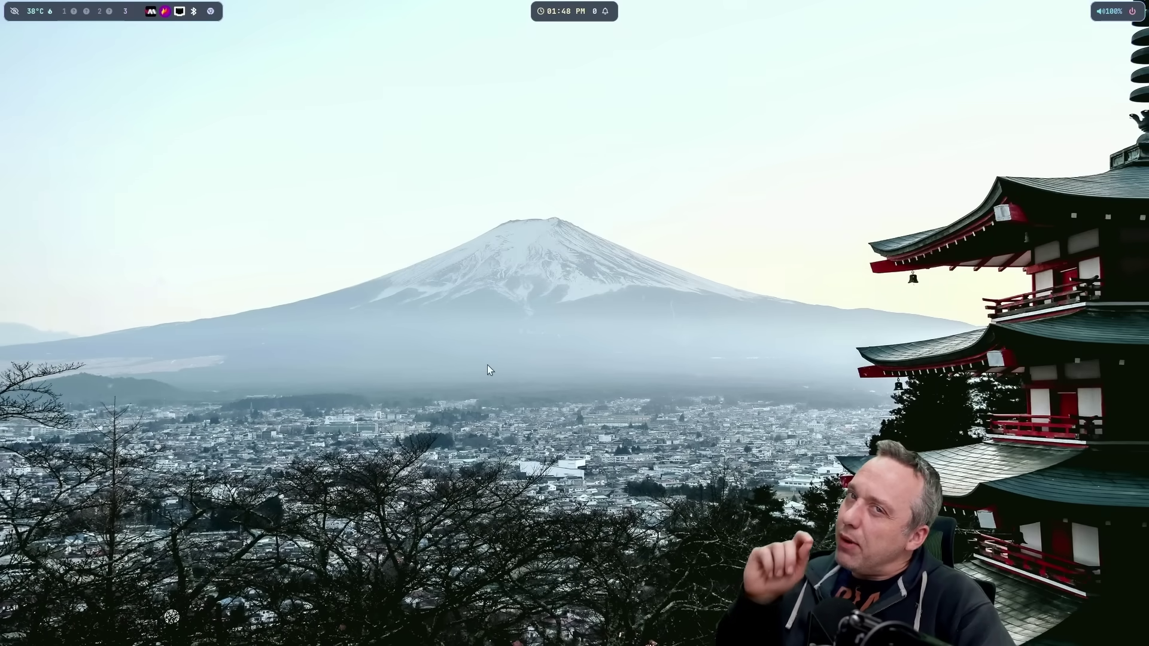
key("super+space")
type("gimp")
key("Return")
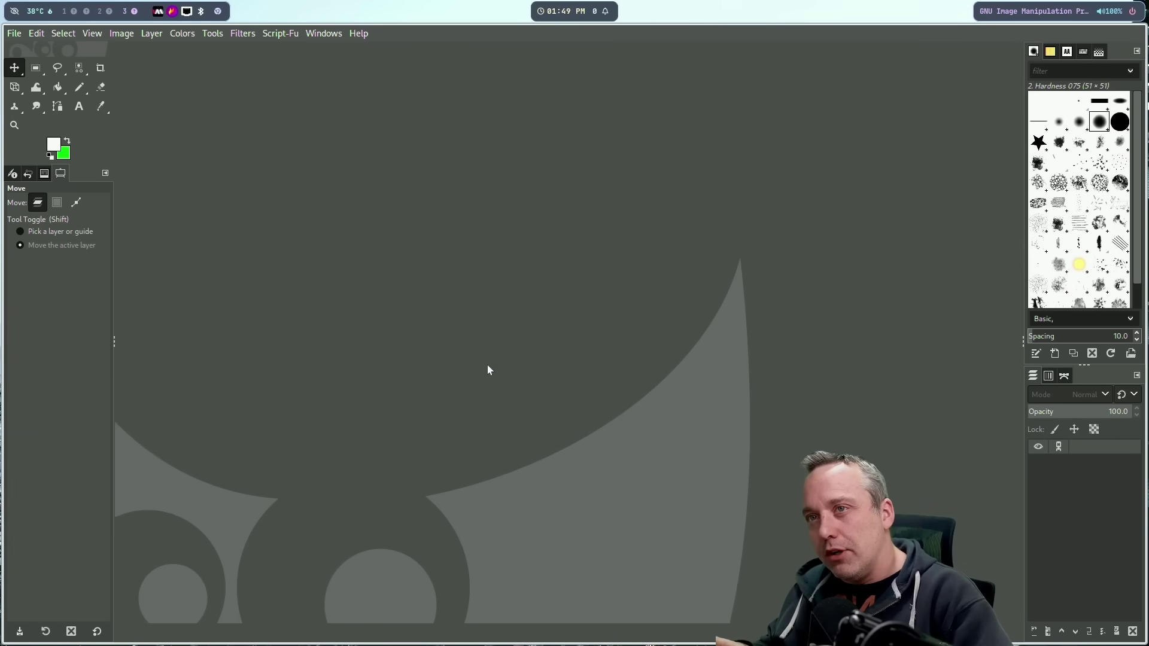
key("super+e")
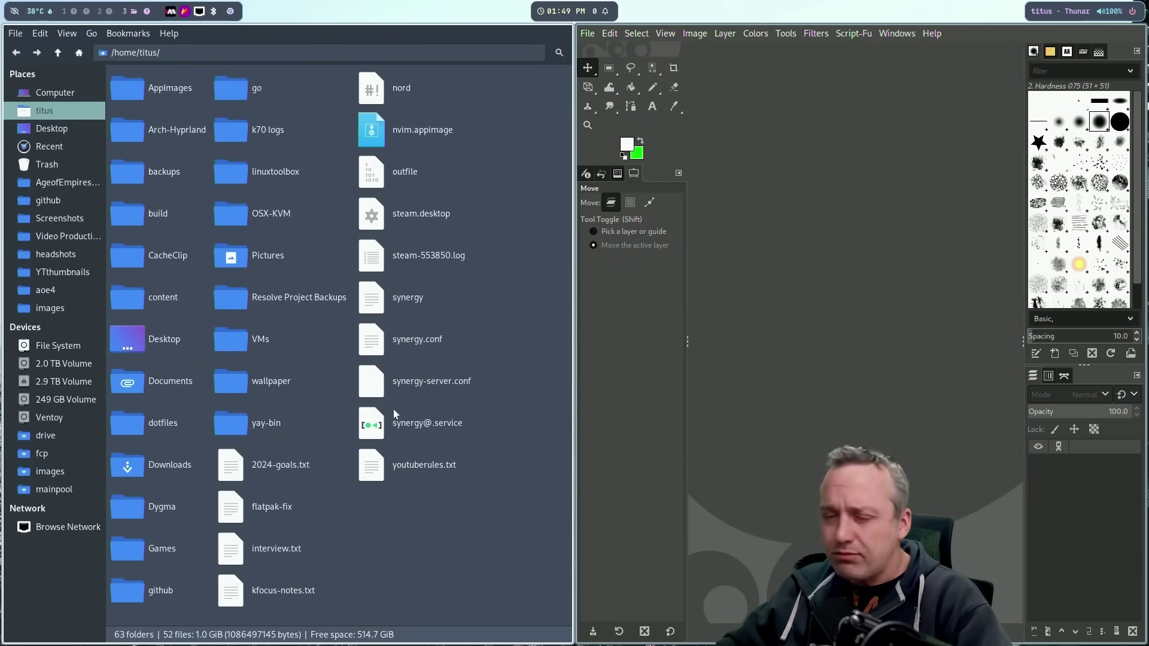
- Go to Pictures/Screenshots in Thunar and drag Screenshot_02-Feb_19-47-58_15777.png onto GIMP's canvas
left_click(60, 236)
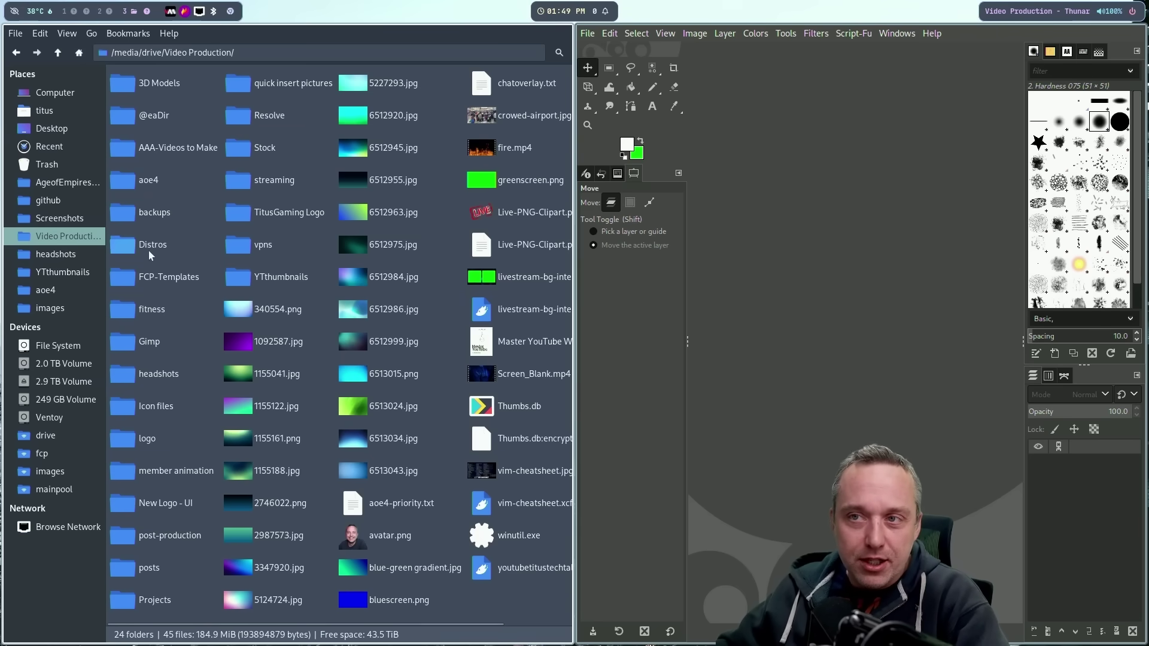
left_click(57, 111)
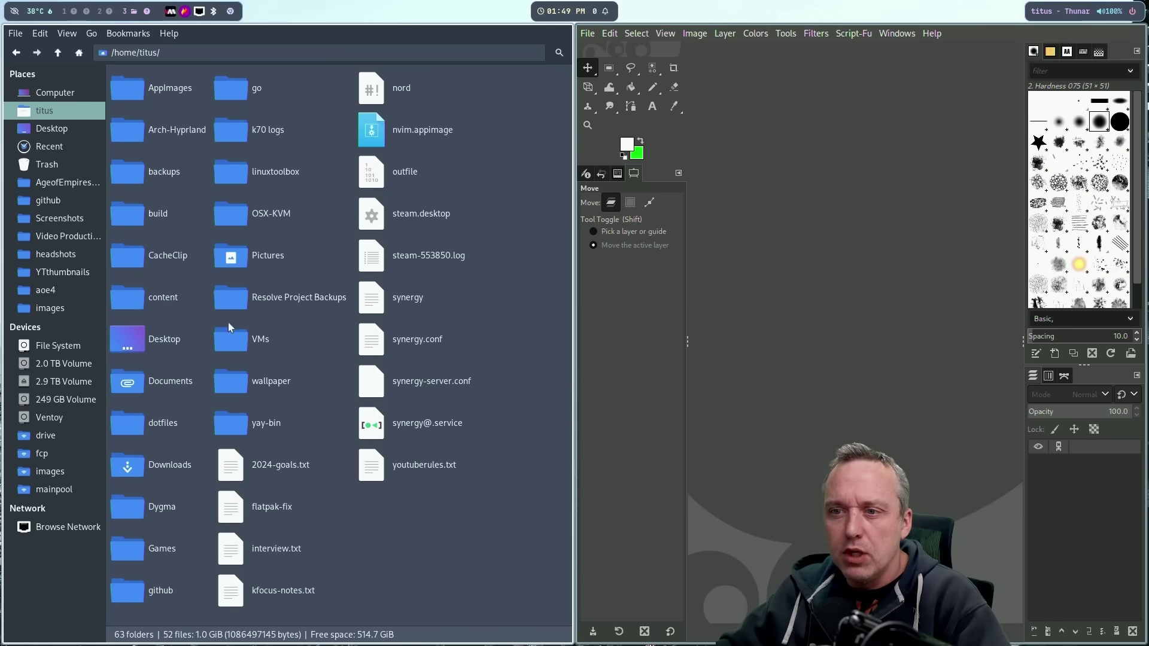
double_click(253, 263)
double_click(142, 170)
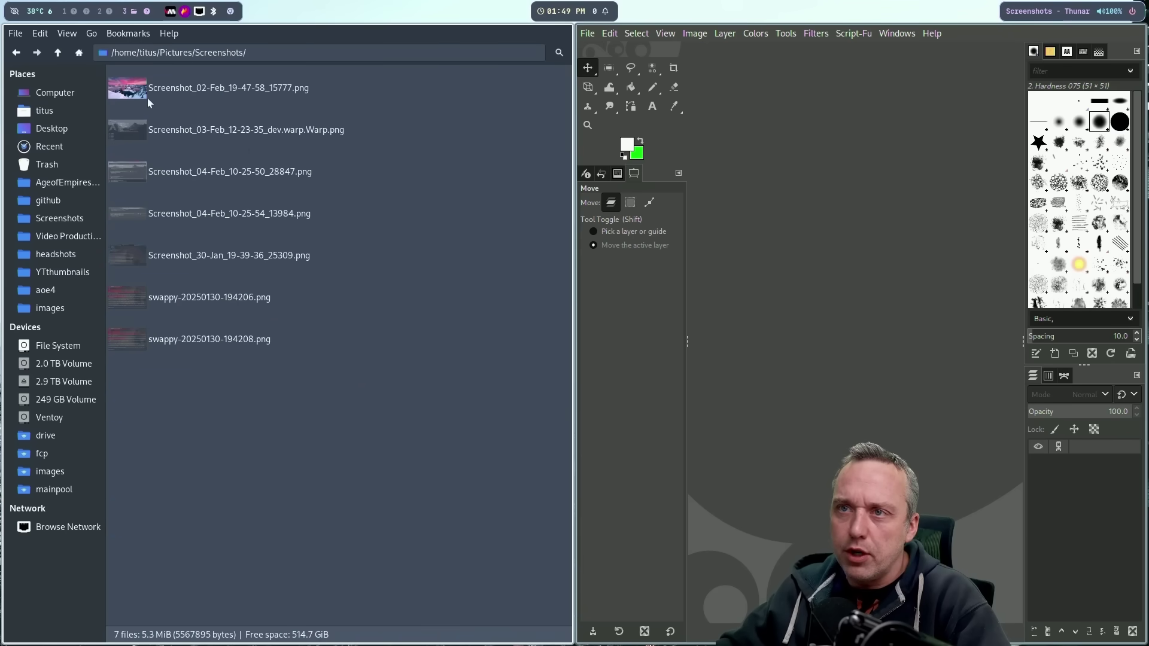
left_click_drag(228, 90, 711, 321)
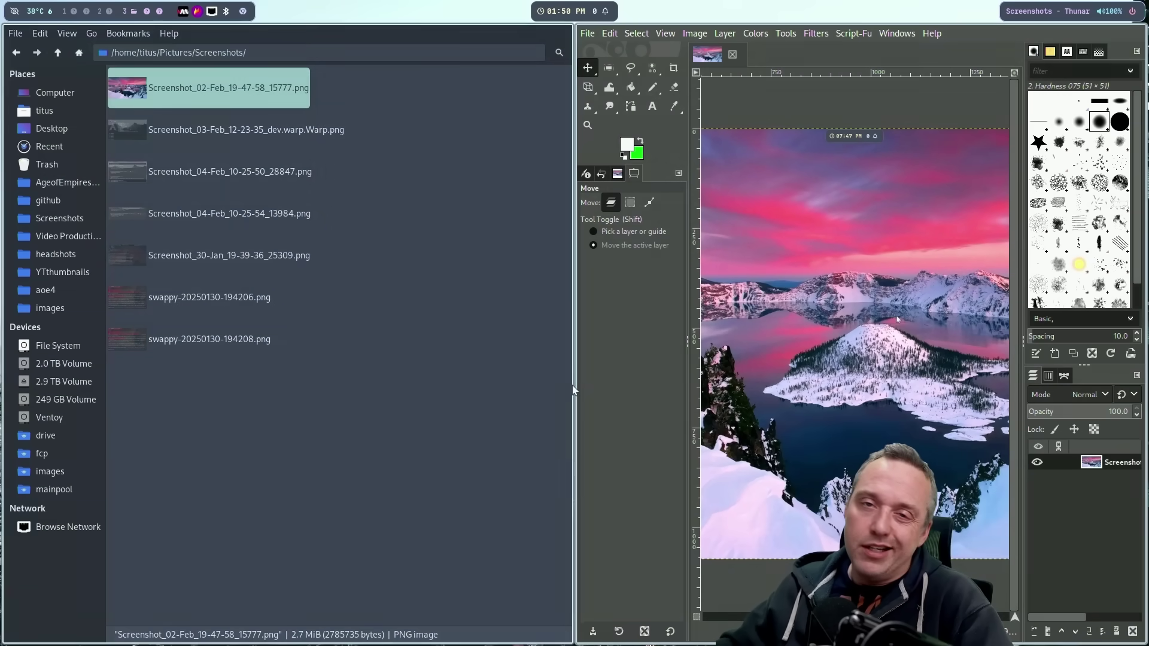
- Drag 2024-04-05_14-40.png from headshots/2024-headshots/rembg into GIMP as a layer, then fullscreen GIMP
key("super+q")
key("super+e")
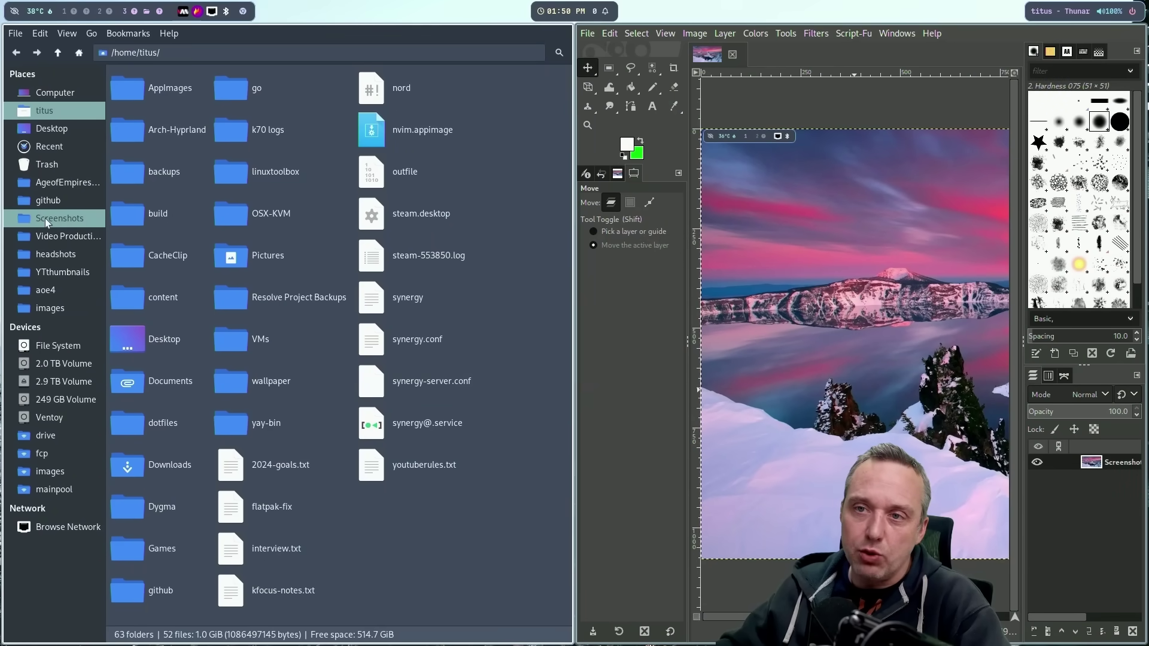
left_click(41, 235)
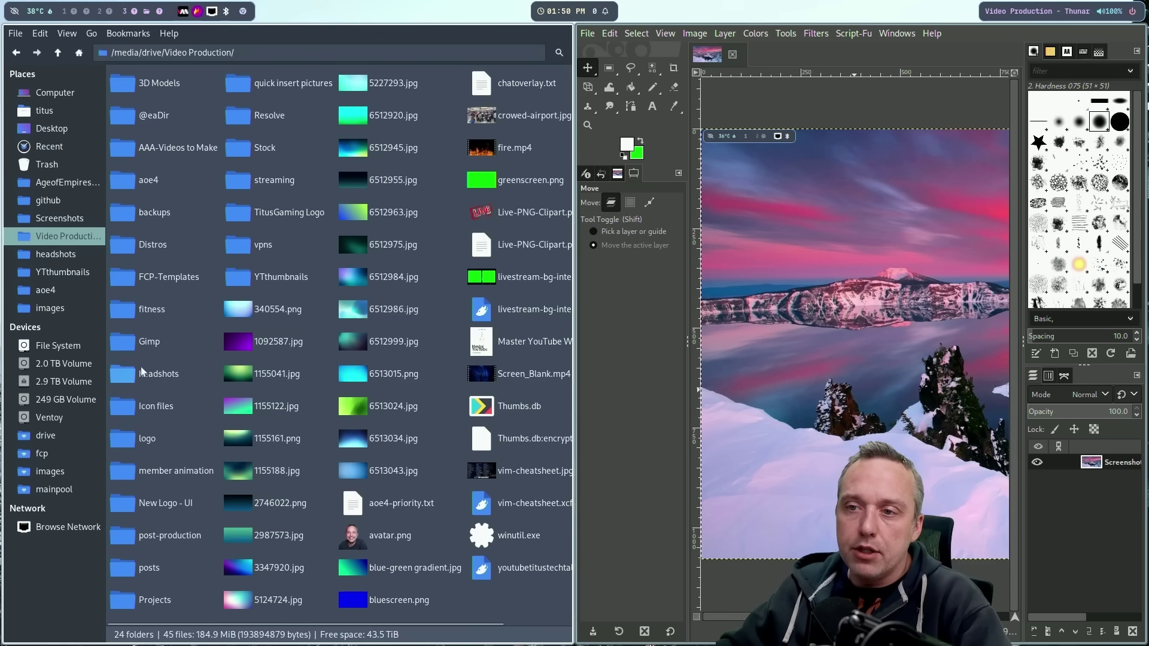
double_click(148, 375)
double_click(167, 212)
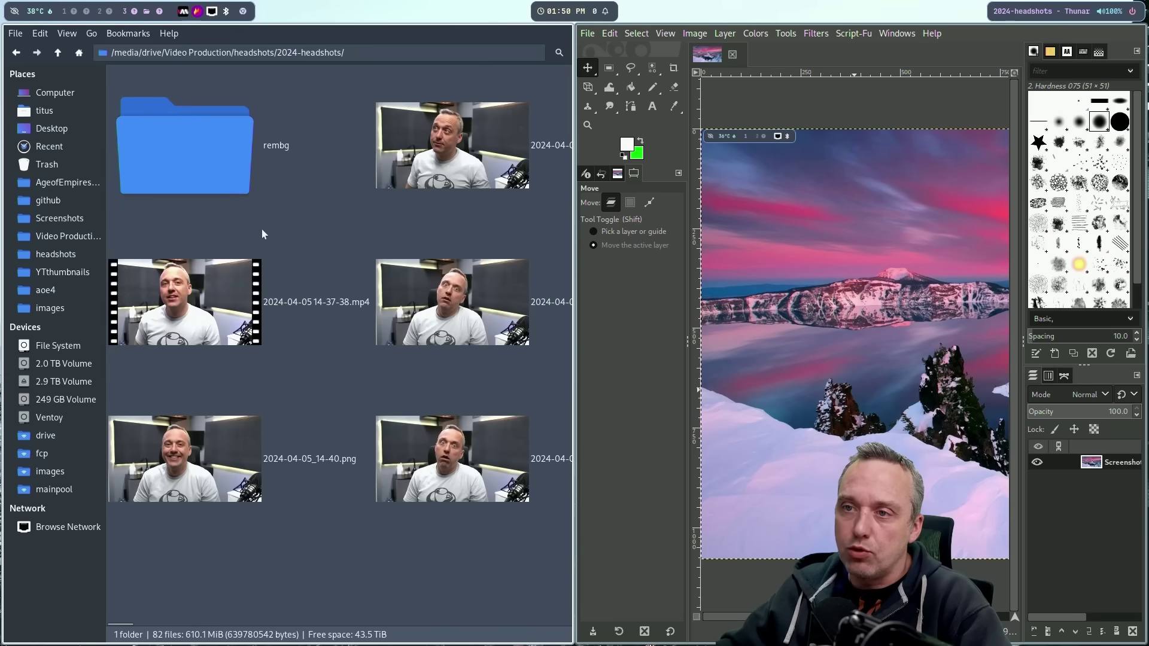
double_click(203, 157)
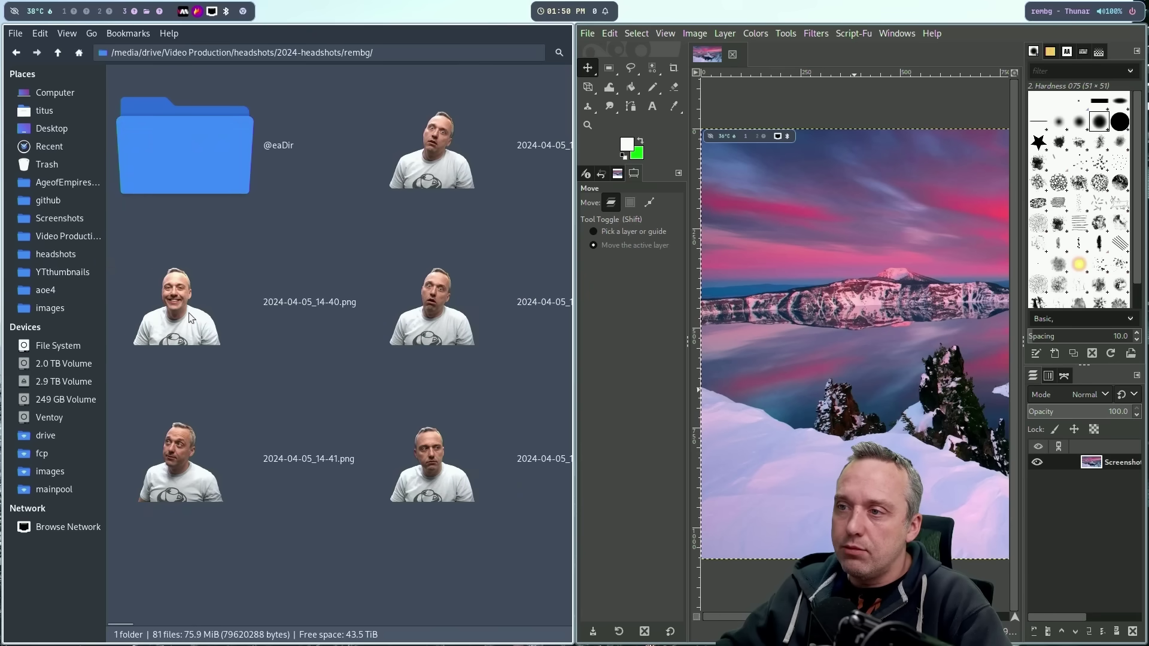
left_click_drag(189, 317, 886, 431)
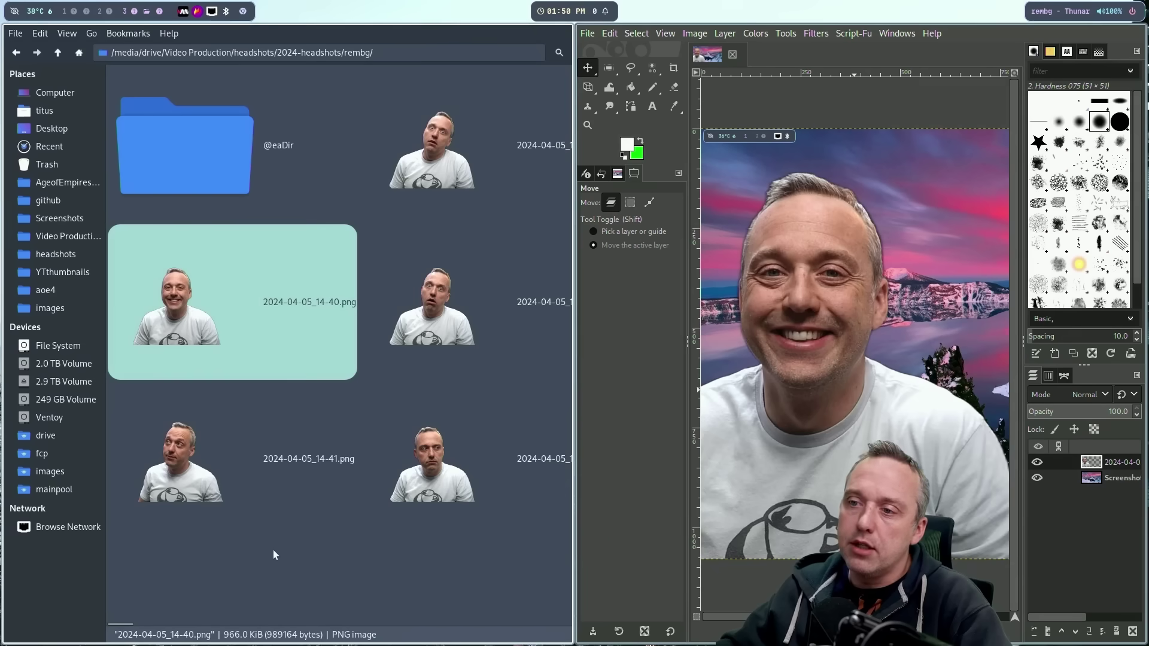
key("super+m")
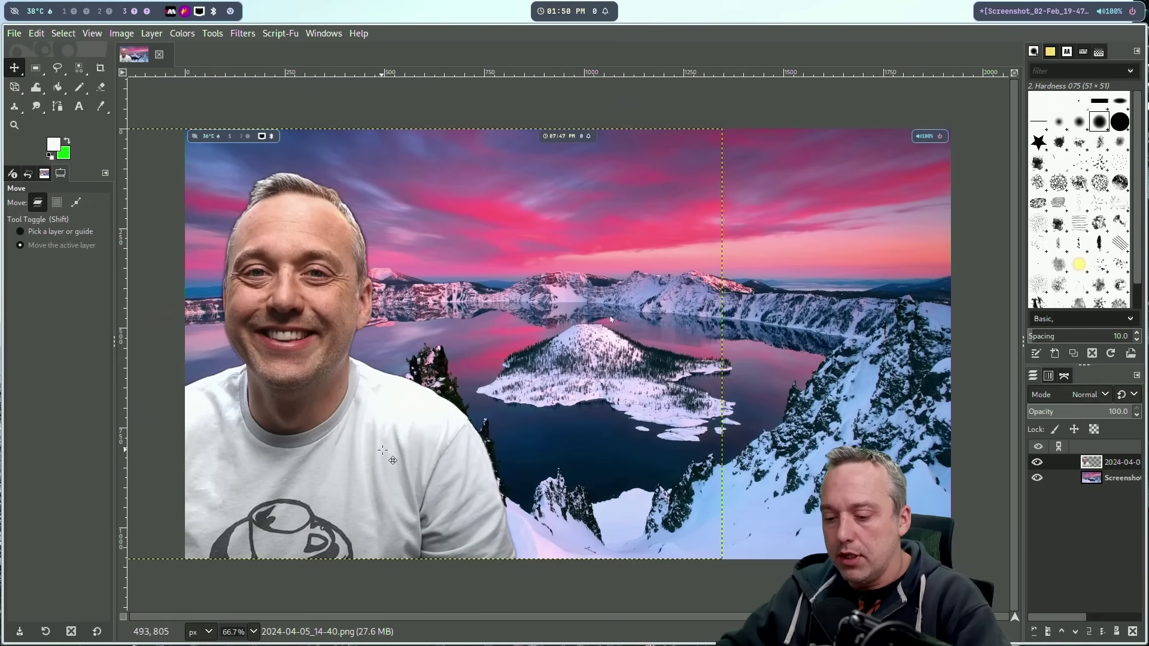
- Scale the headshot layer to 2200 px wide and move it to the landscape's right side
left_click_drag(383, 450, 669, 462)
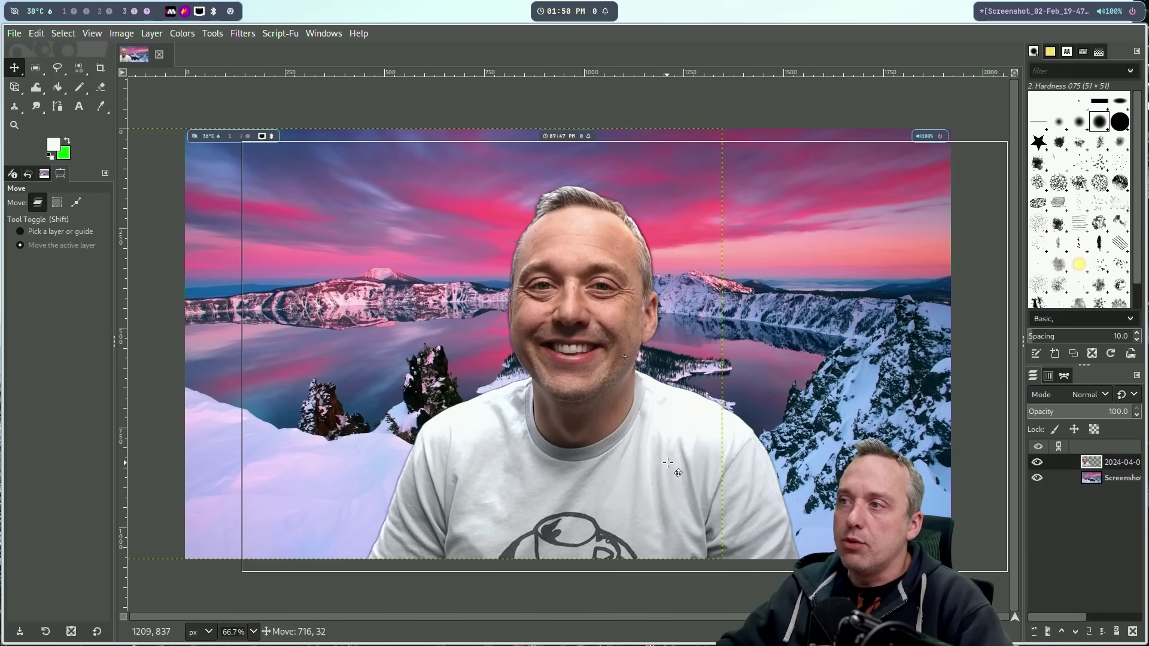
right_click(1104, 461)
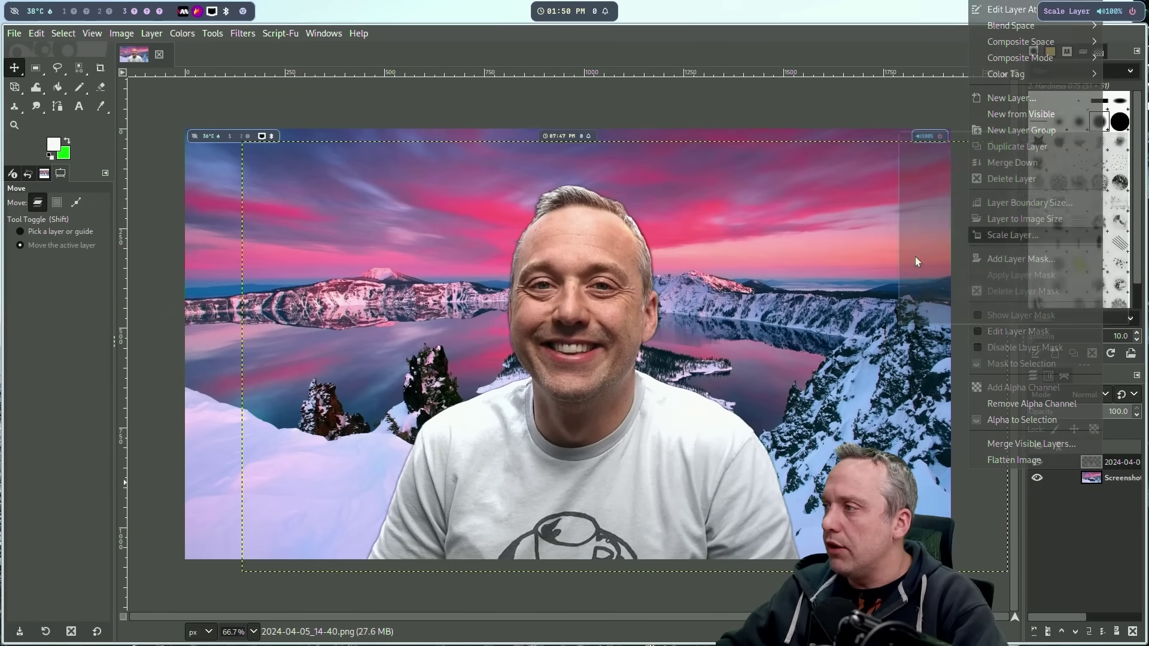
left_click(1013, 235)
type("2")
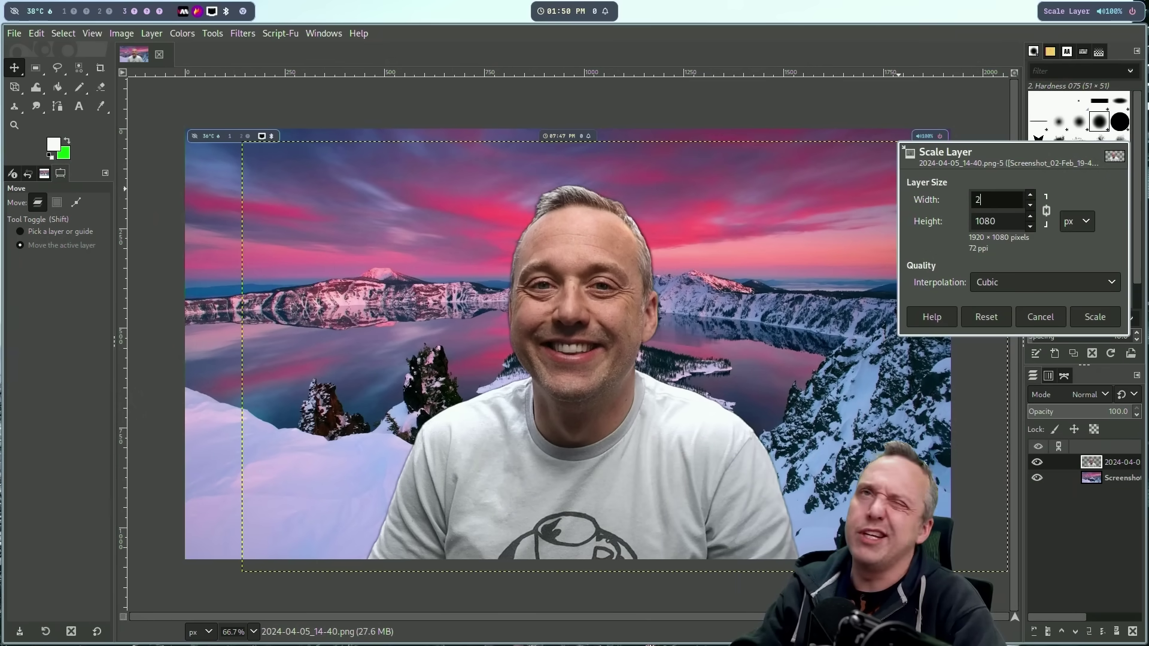
type("200")
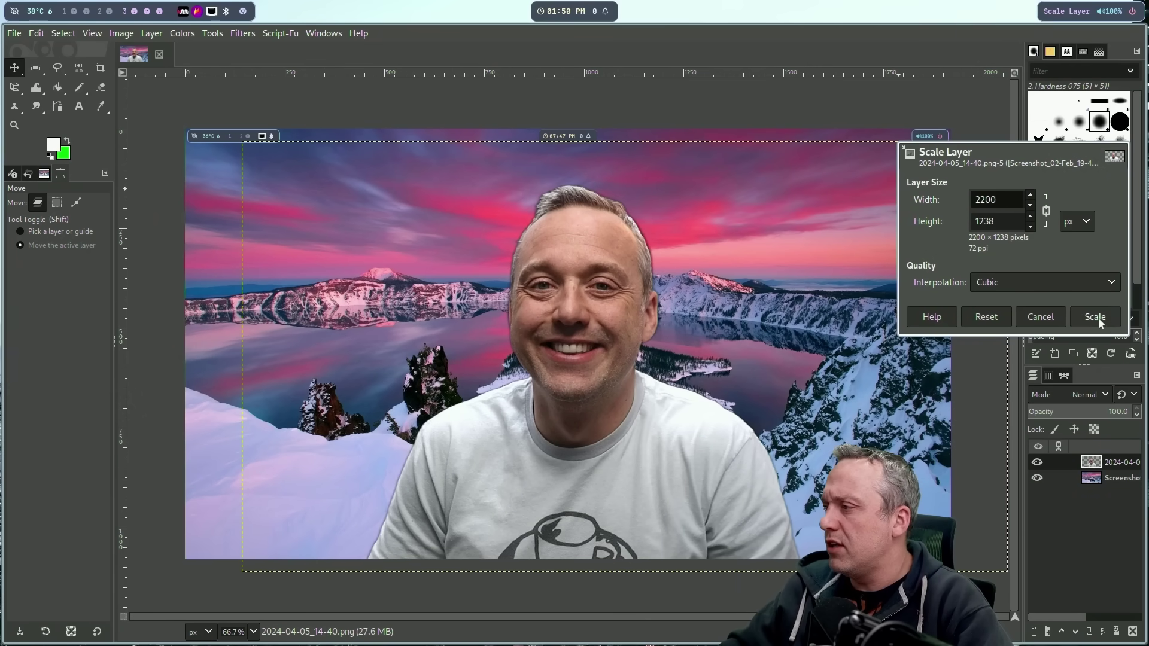
left_click(1097, 321)
left_click_drag(627, 309, 747, 296)
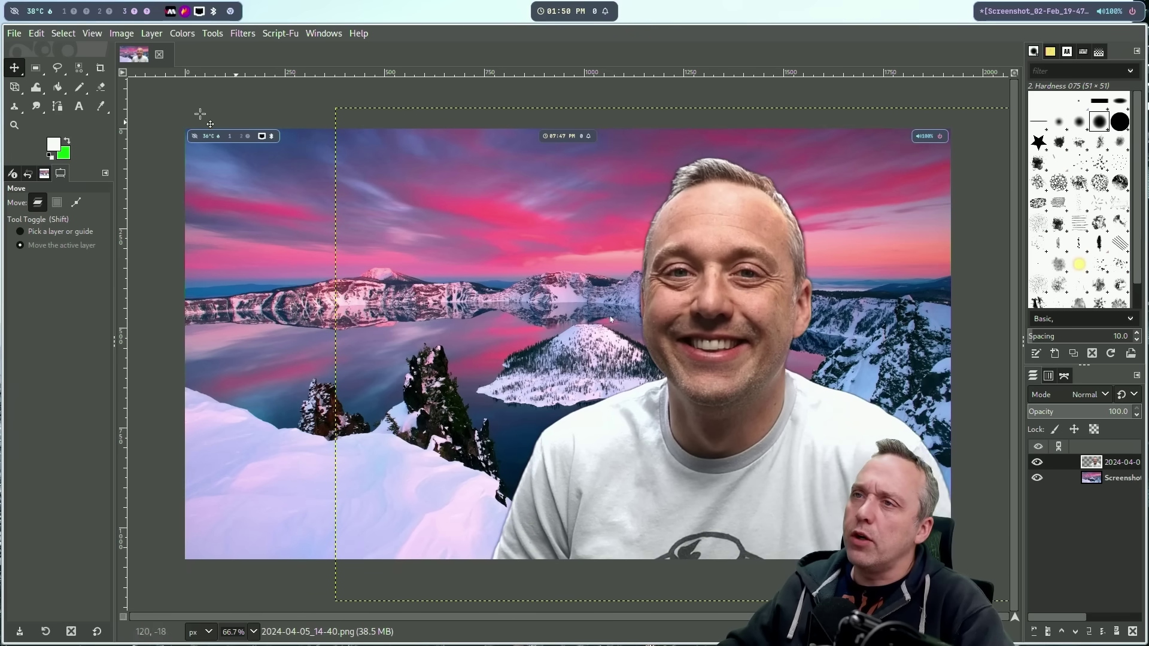
- Brighten the headshot with a two-point Curves adjustment
left_click(182, 33)
left_click(213, 196)
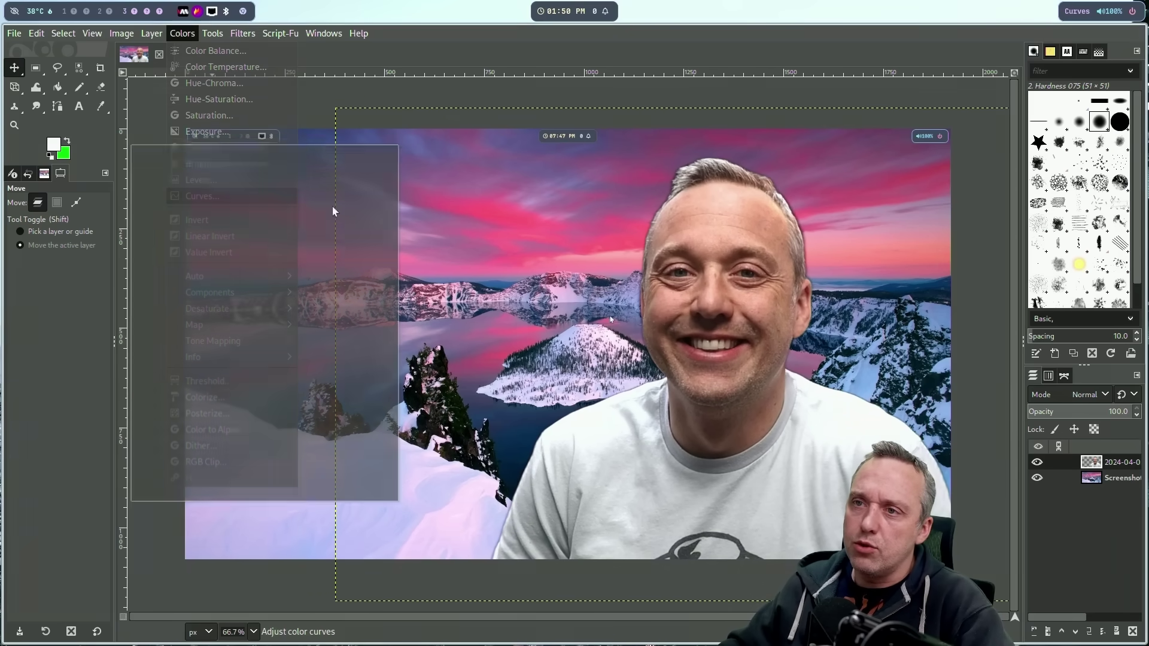
left_click(209, 348)
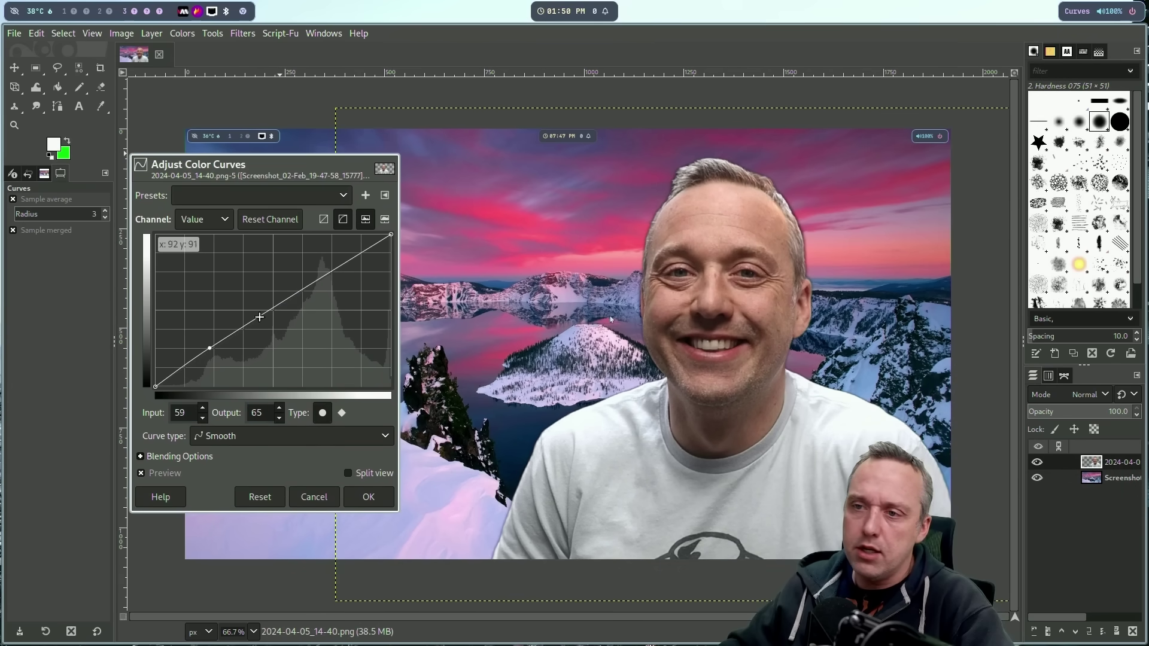
left_click(314, 256)
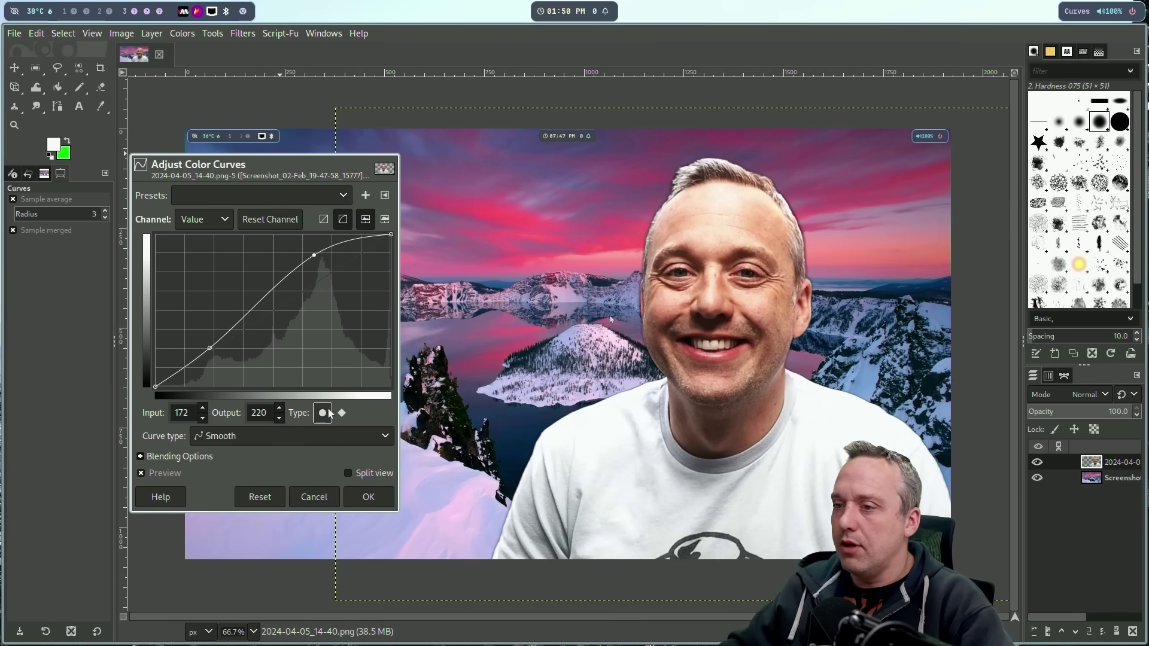
left_click(367, 499)
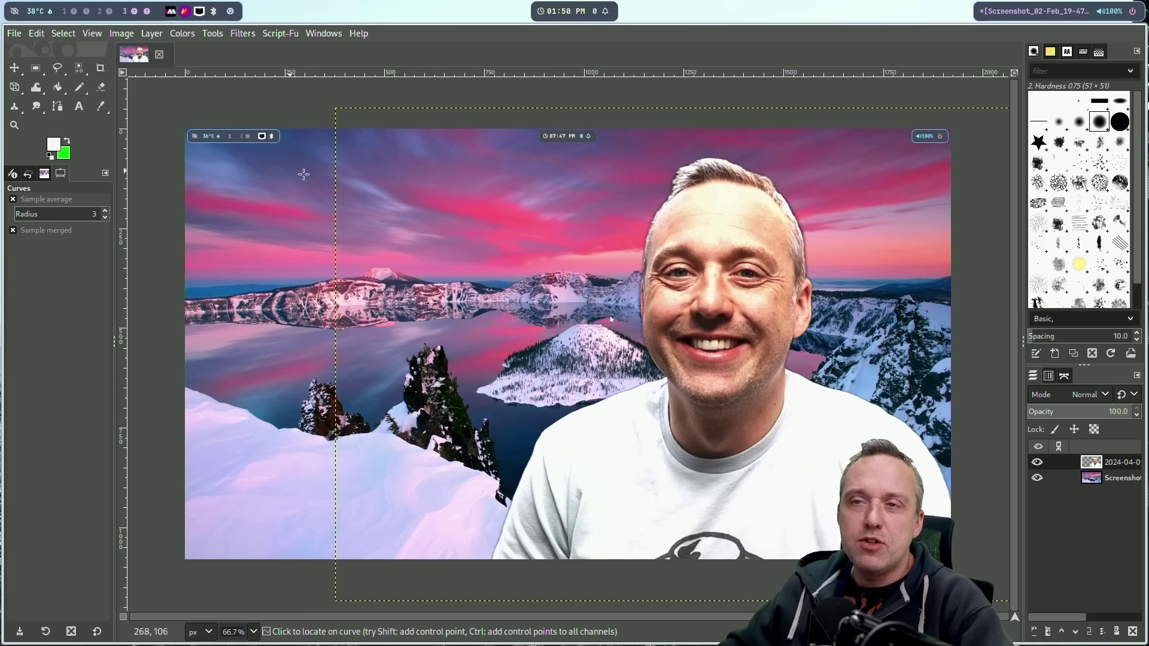
- Try running Glow Selection Shadow from the Script-Fu menu and dismiss the resulting error
left_click(281, 34)
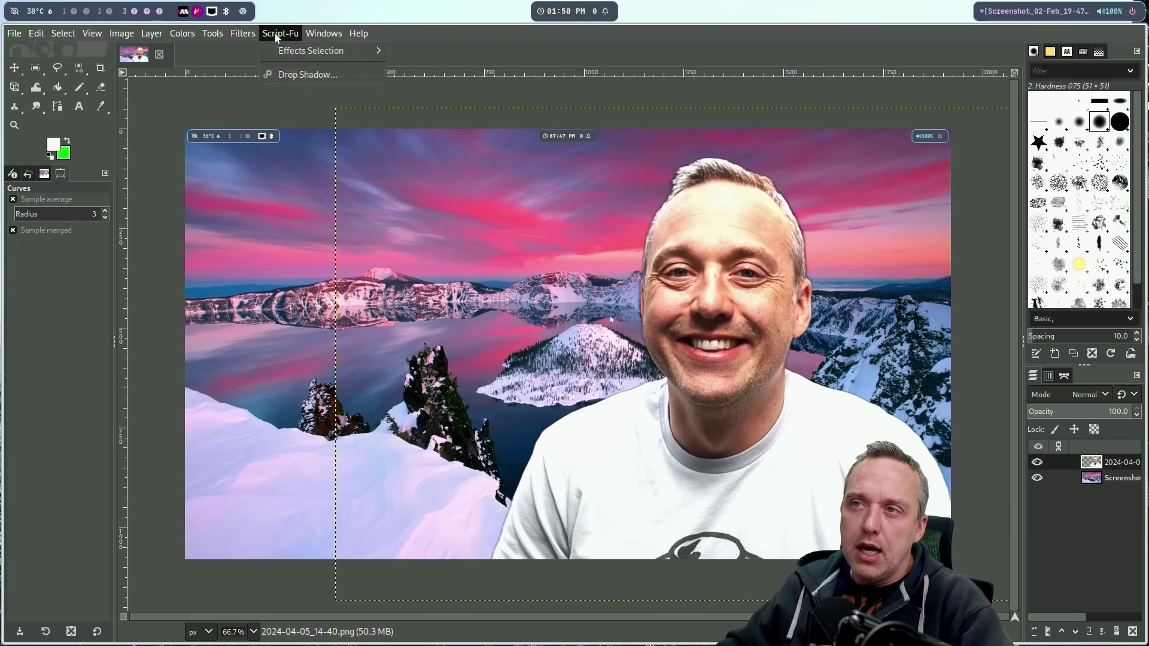
mouse_move(312, 51)
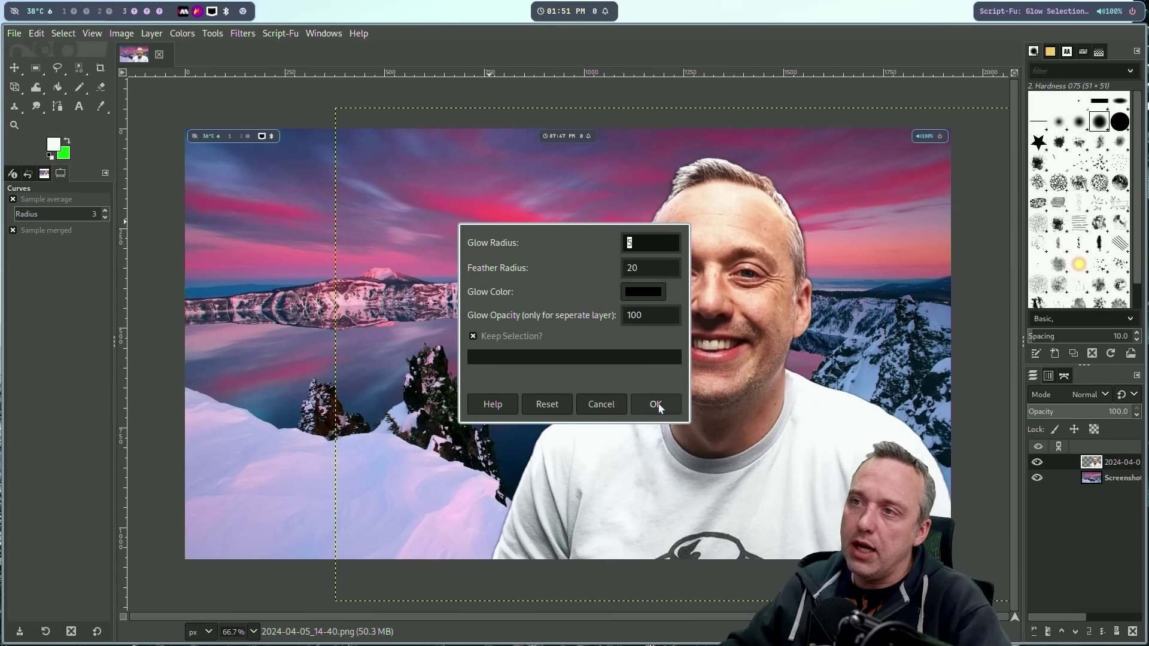
left_click(657, 405)
left_click(652, 365)
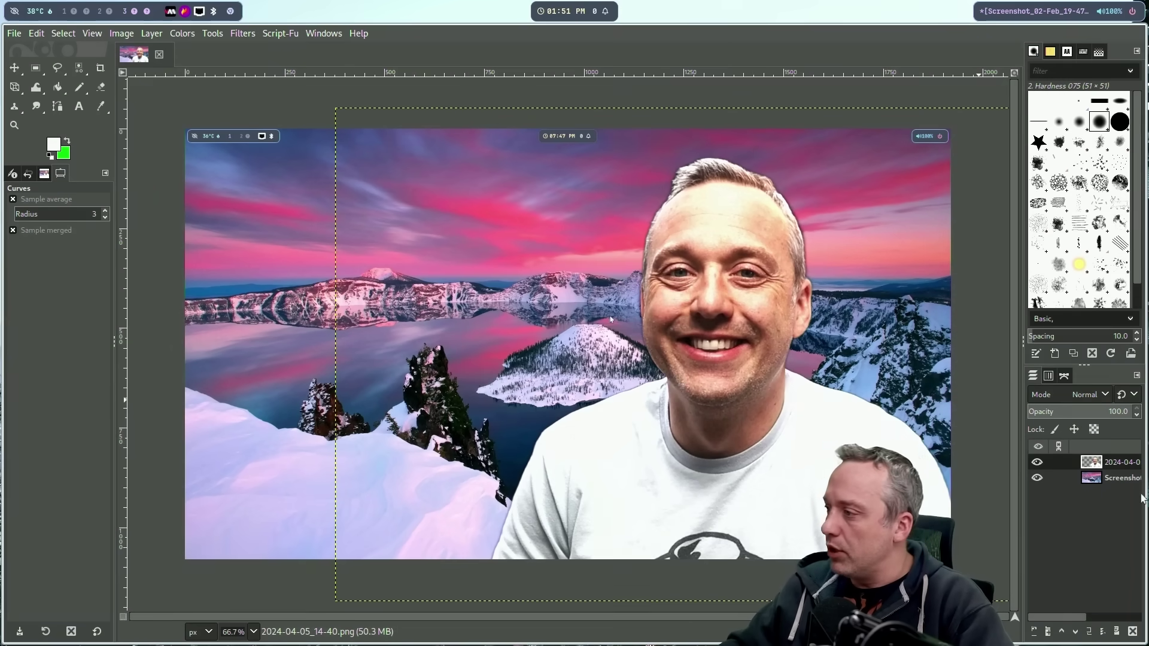
- Convert the person layer's alpha to a selection and apply Glow Selection Shadow to it
right_click(1113, 462)
left_click(1024, 417)
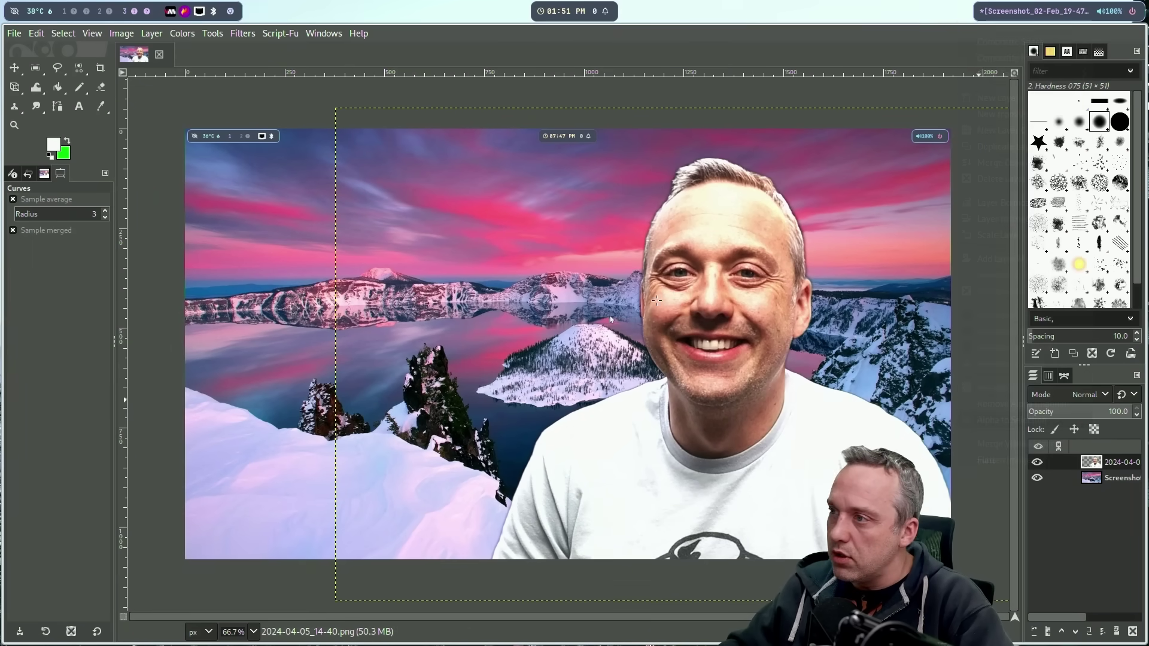
right_click(667, 241)
mouse_move(736, 409)
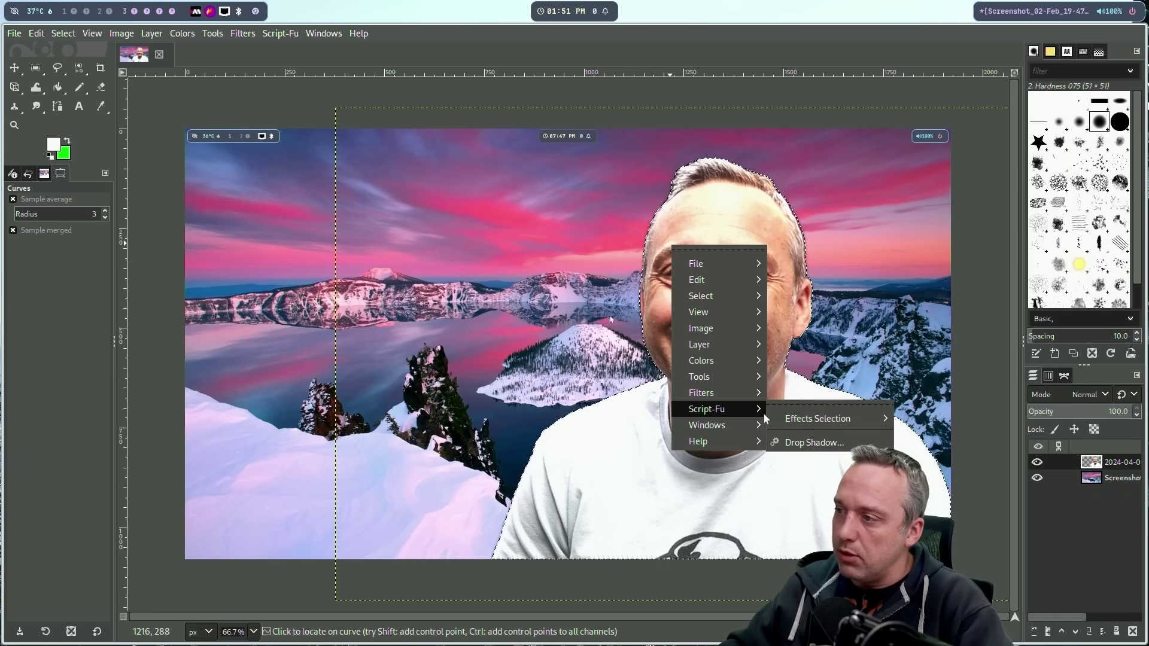
mouse_move(850, 418)
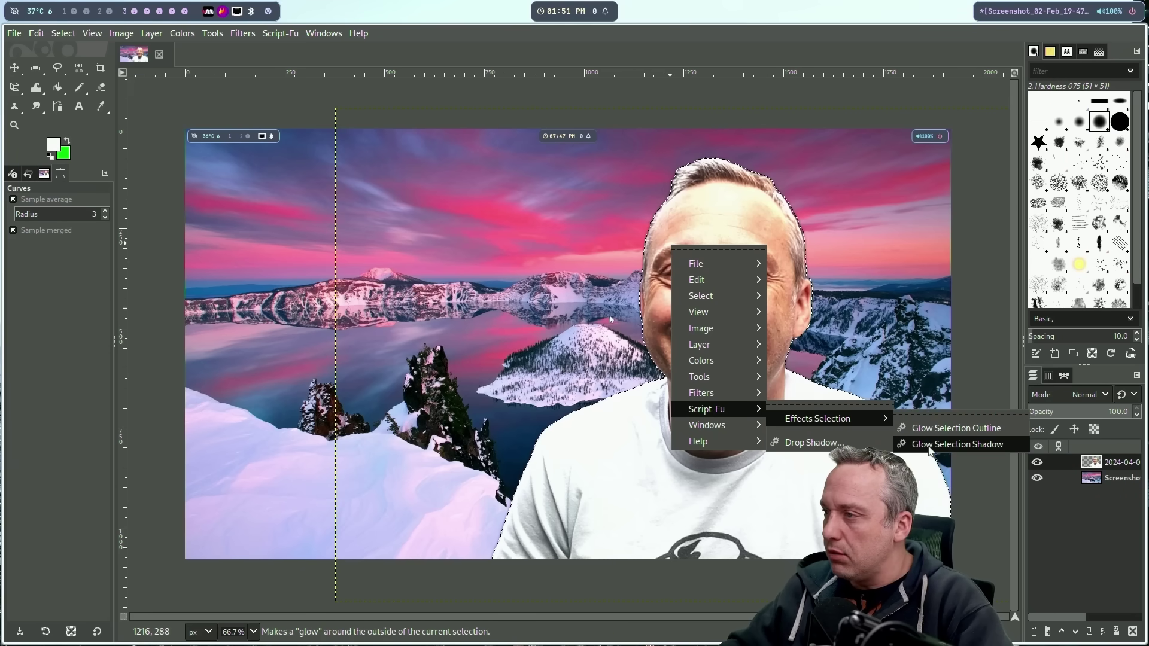
left_click(929, 446)
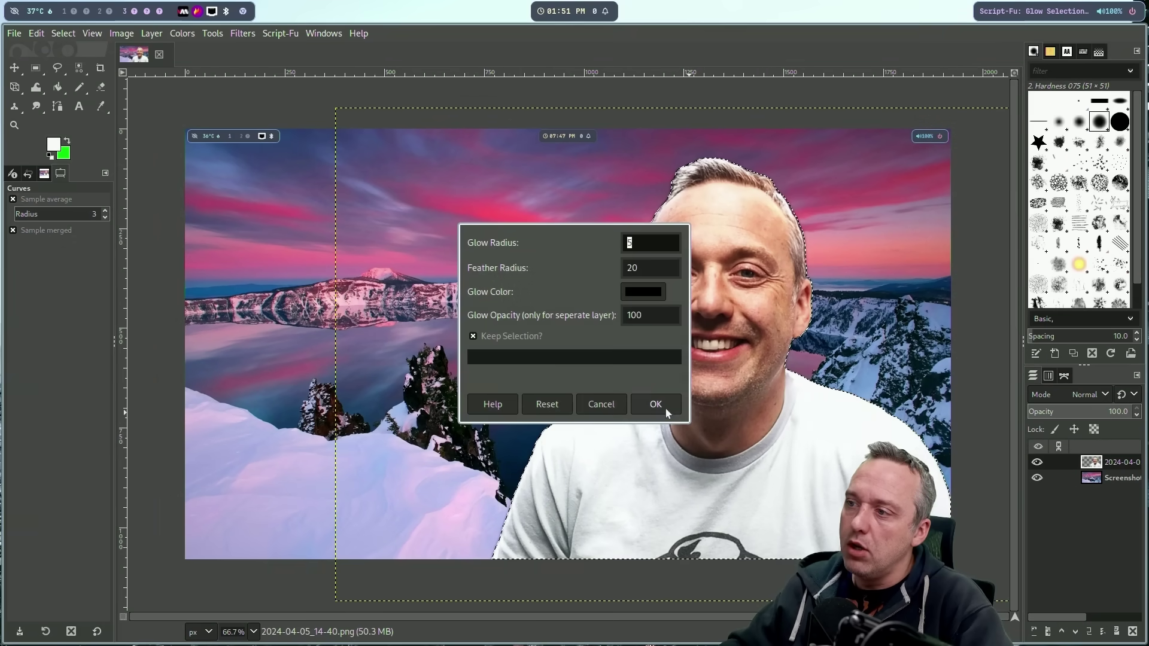
left_click(663, 404)
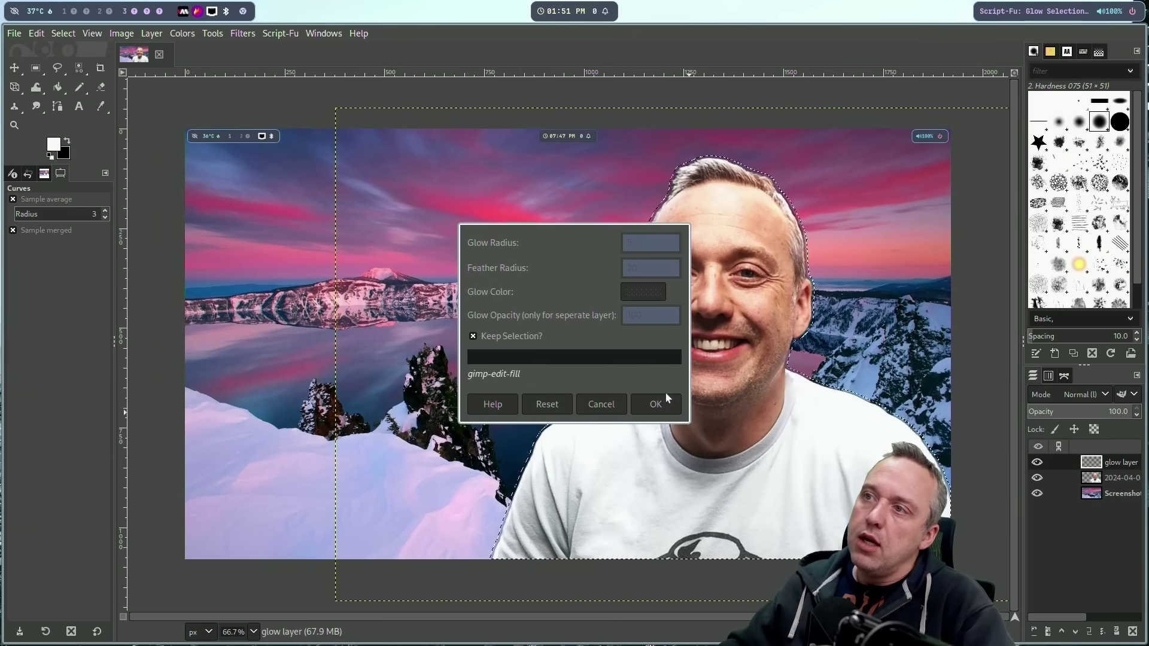
key("super+shift+s")
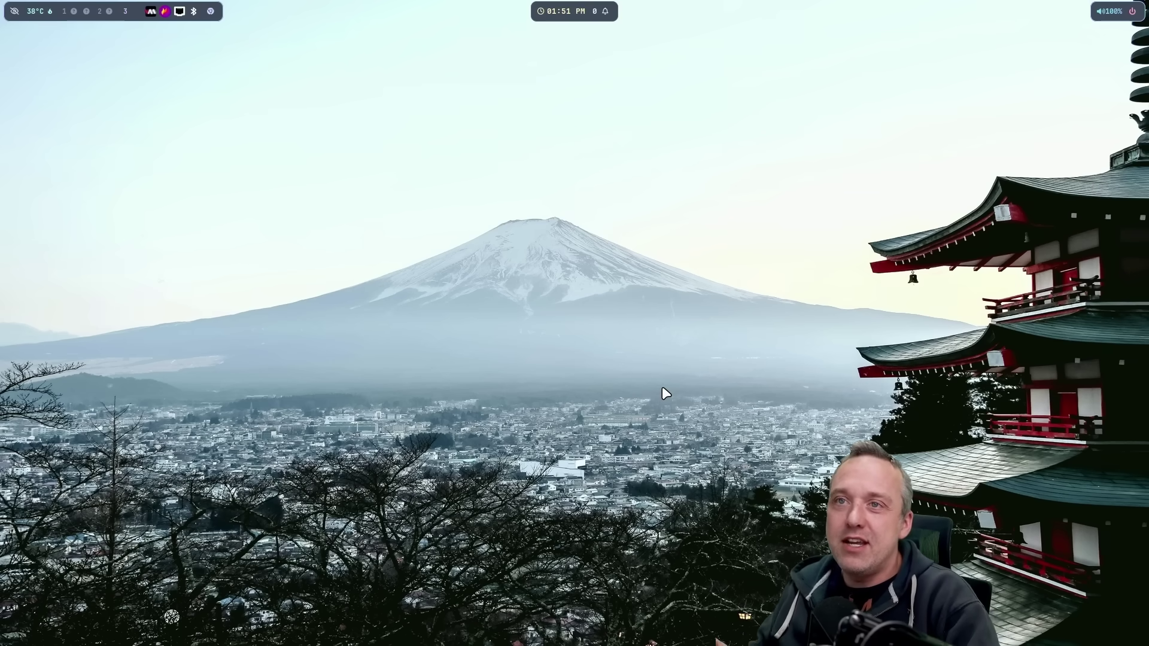
- Switch to workspace 1, fullscreen the left terminal, and open then dismiss the wlogout power menu
key("super+1")
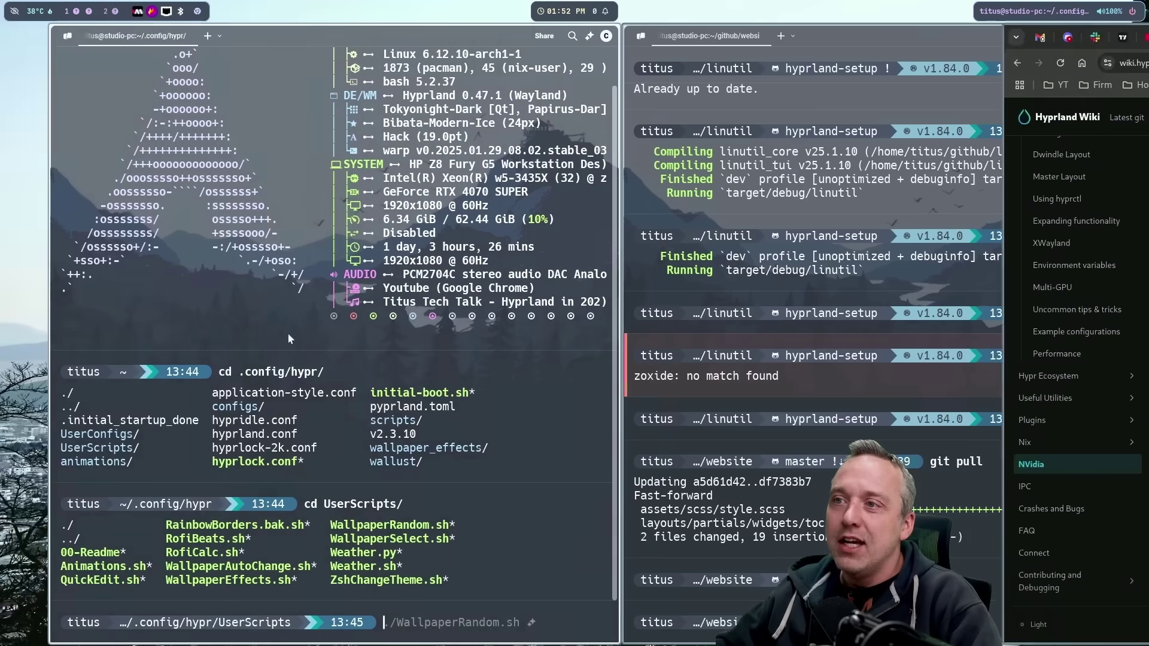
key("super+q")
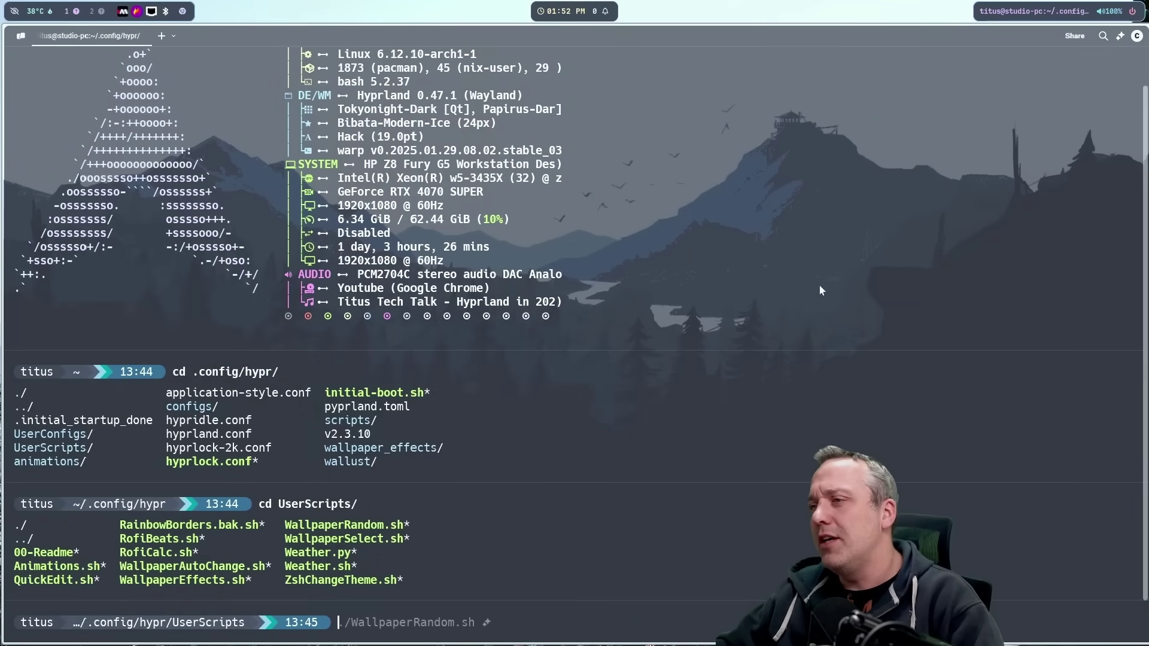
left_click(1132, 12)
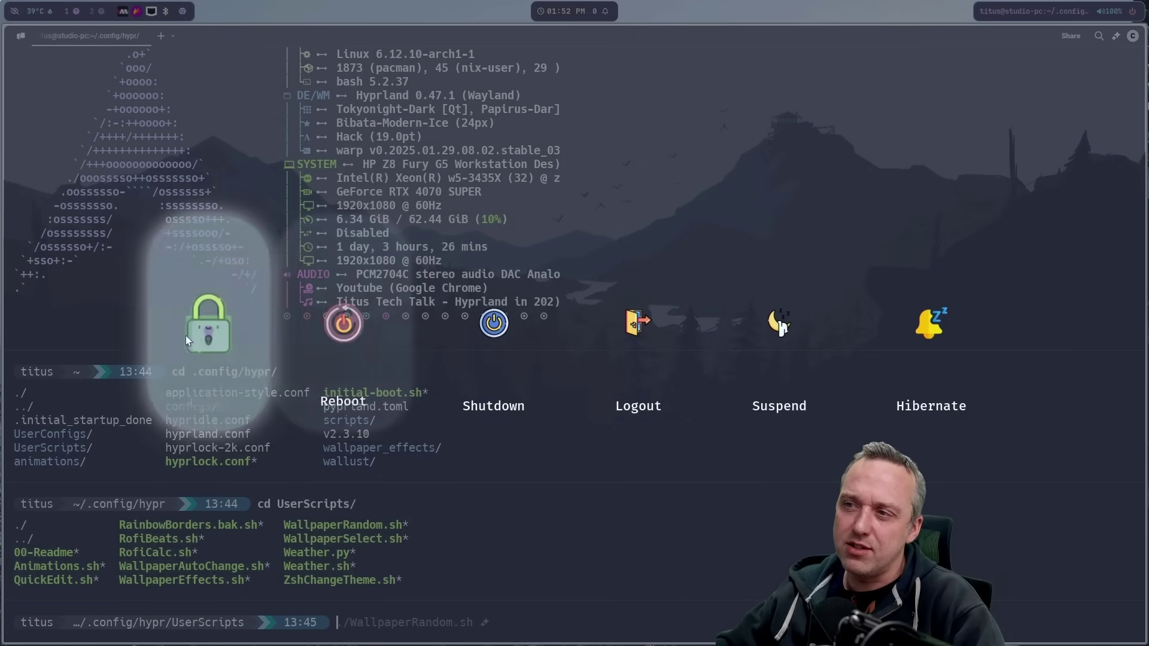
left_click(812, 162)
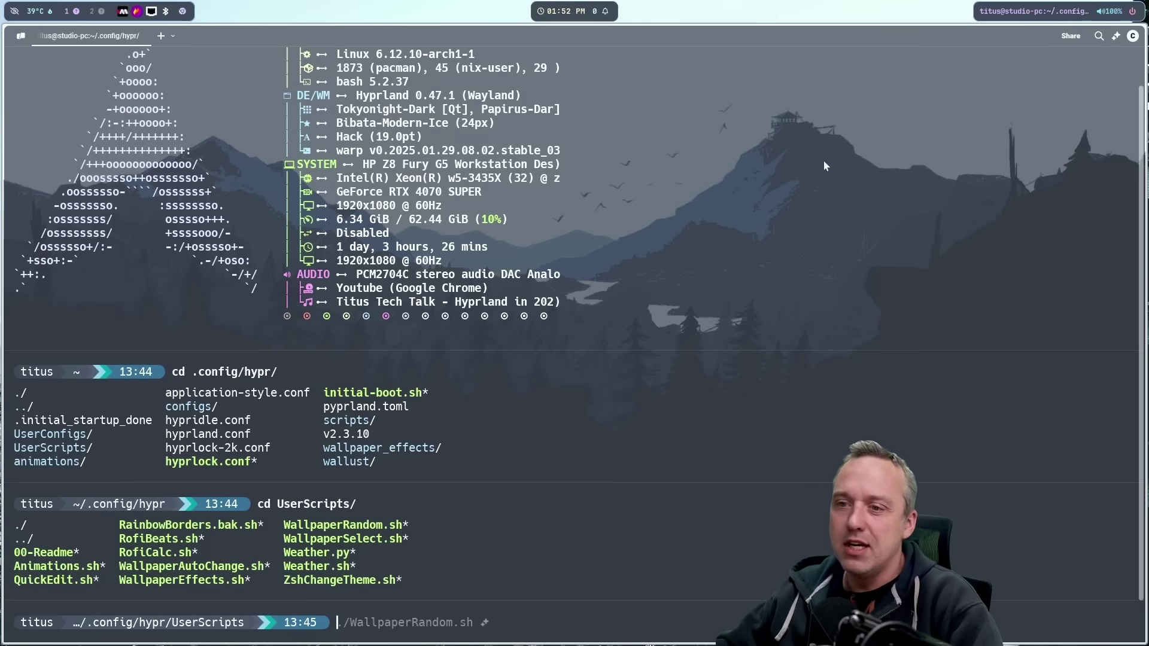